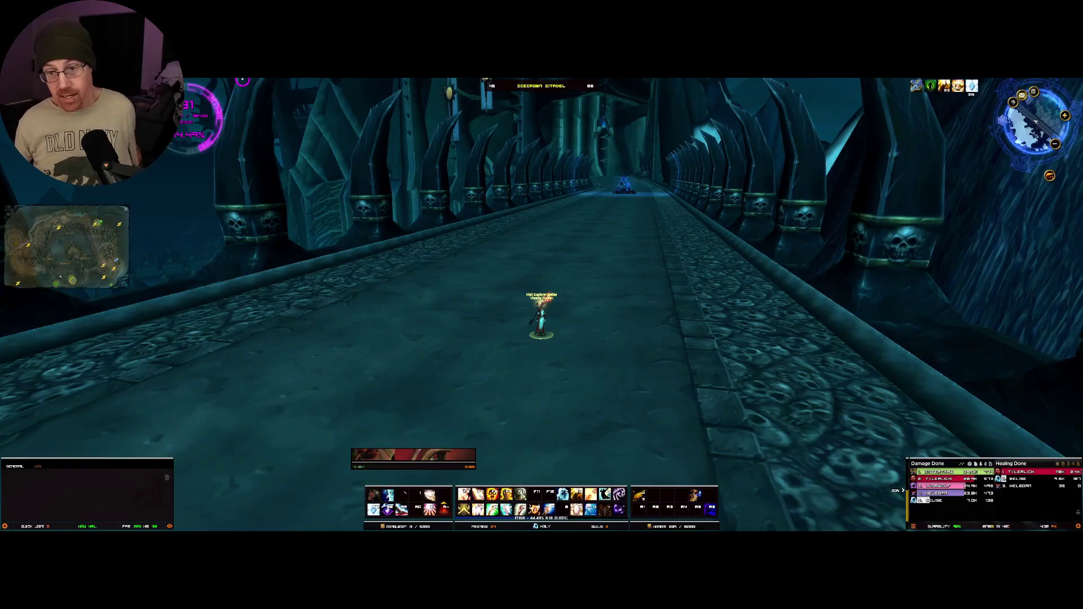
- Check in the game's addon list that Narcissus and its modules are enabled, and close the list
key(Escape)
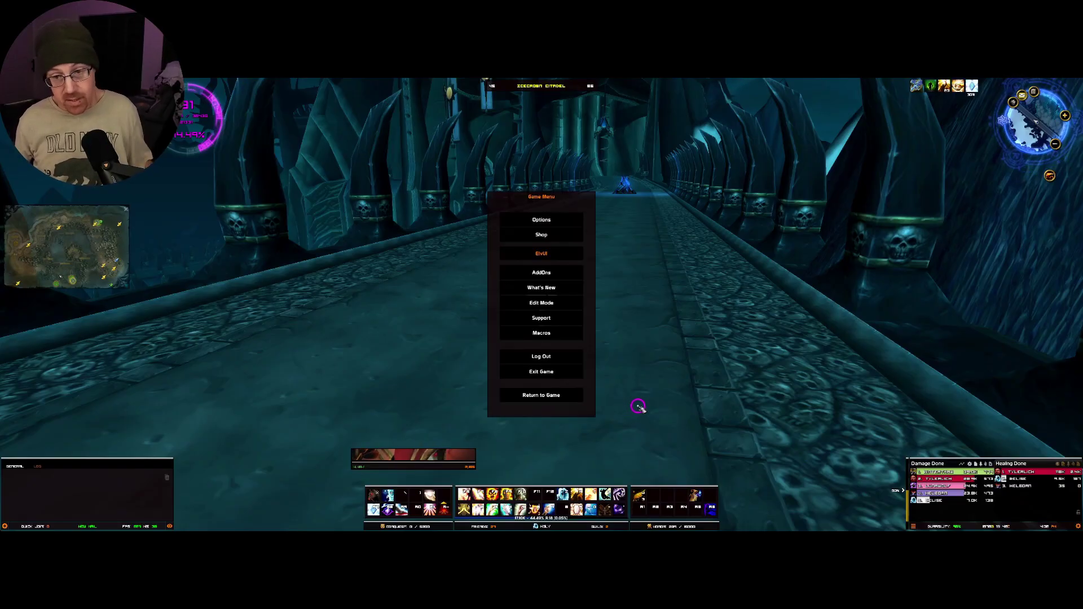
click(533, 274)
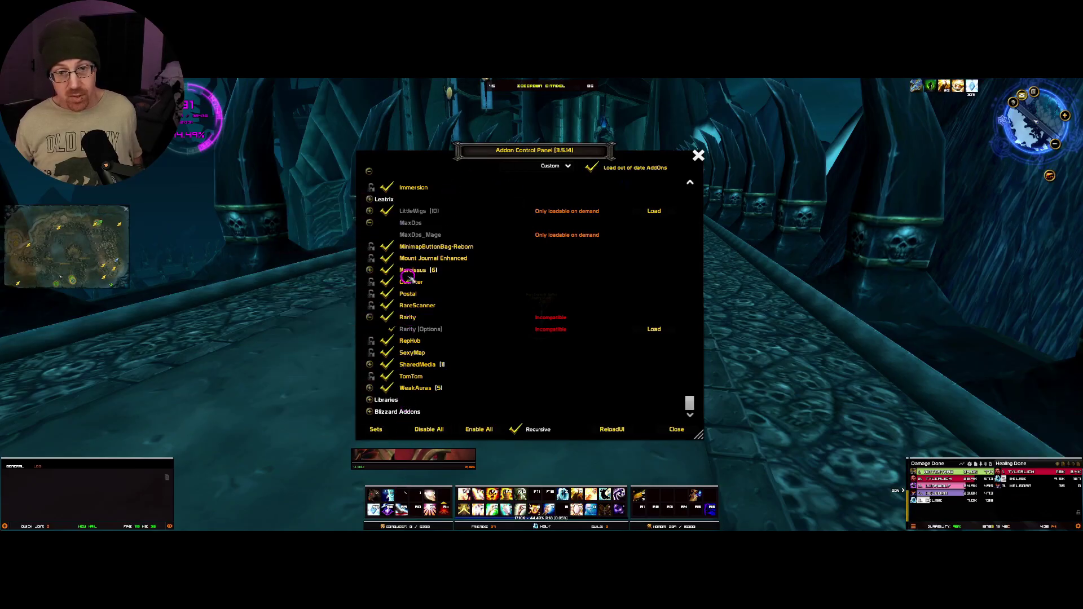
click(368, 270)
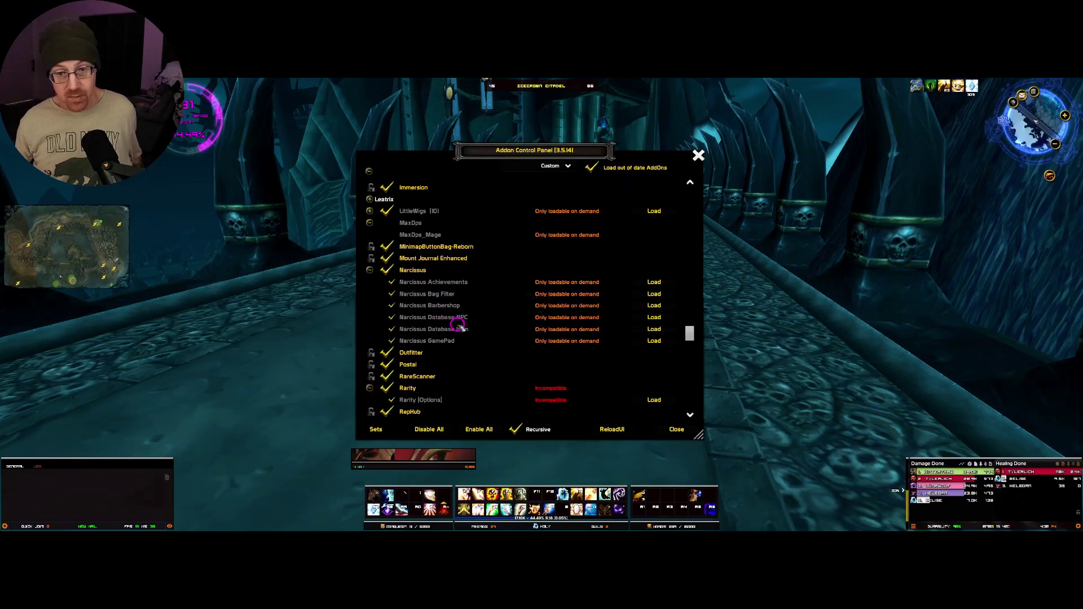
click(677, 432)
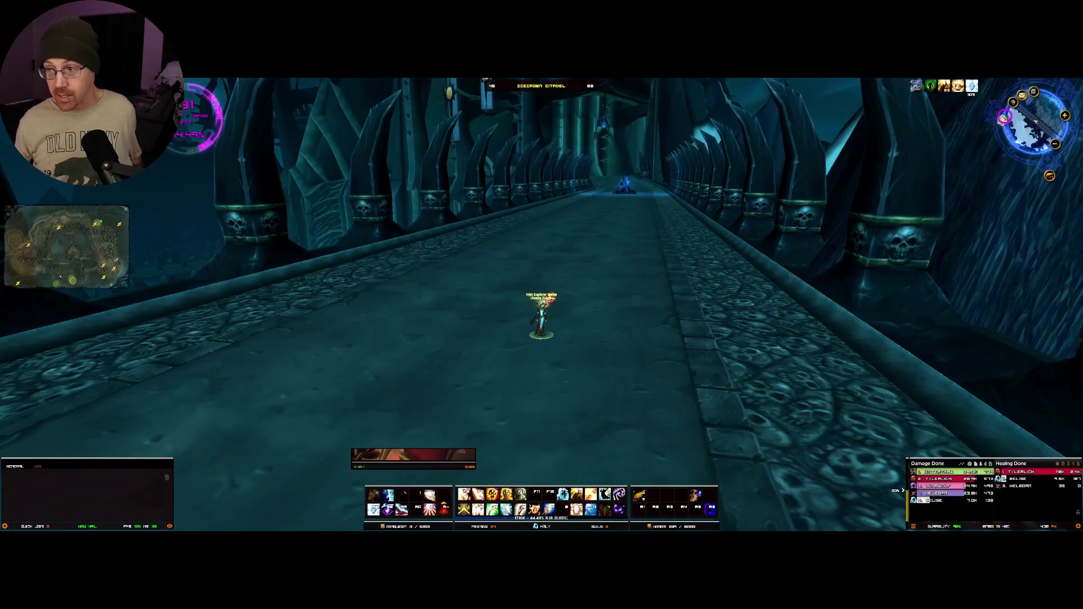
- Enter the Narcissus Photo Mode to show the character model over the Icecrown Citadel scene
mouse_move(1005, 117)
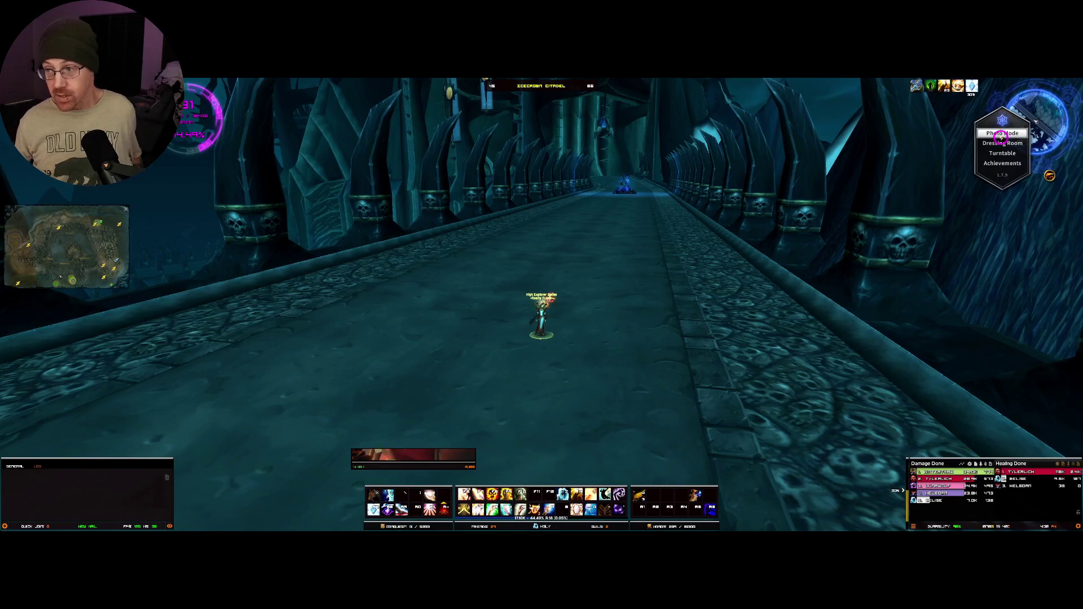
click(1003, 134)
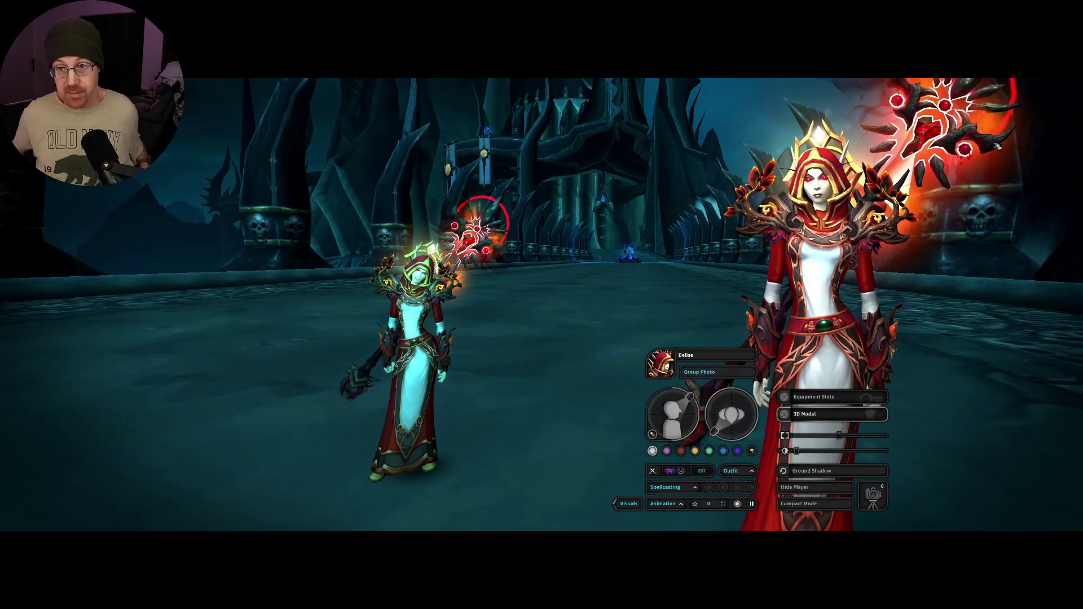
click(876, 496)
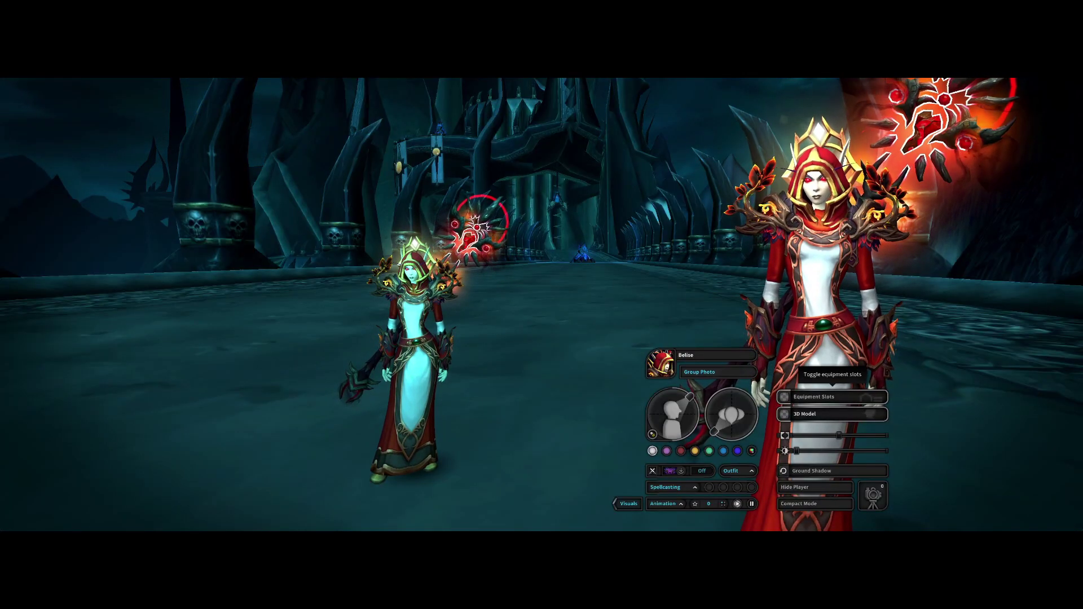
- Hide the in-world player character and the whole interface, leaving only the posed model over the scene
key(alt+z)
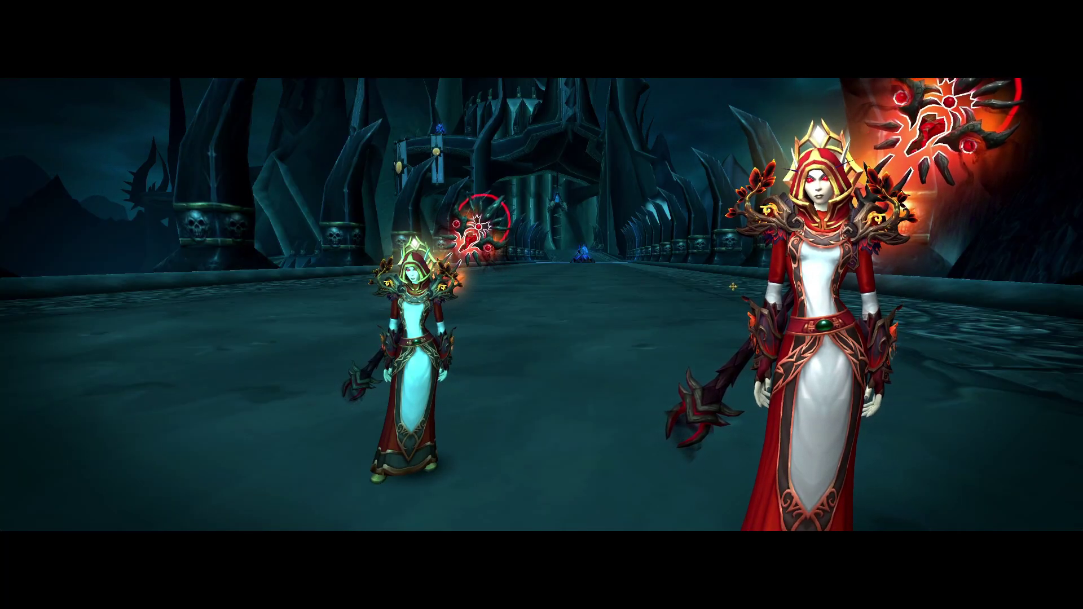
key(alt+z)
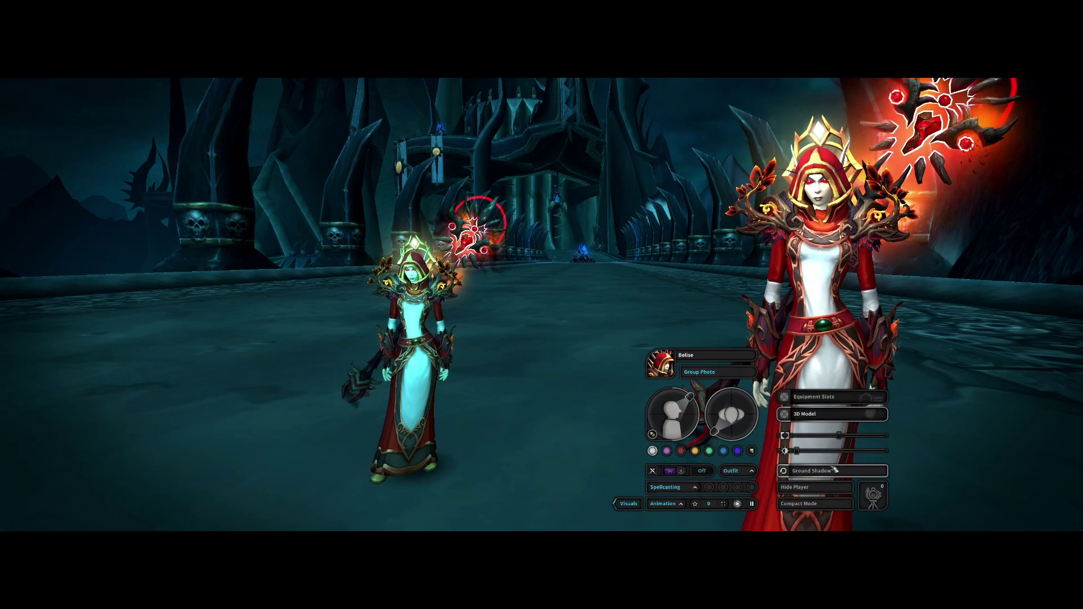
click(815, 486)
key(alt+z)
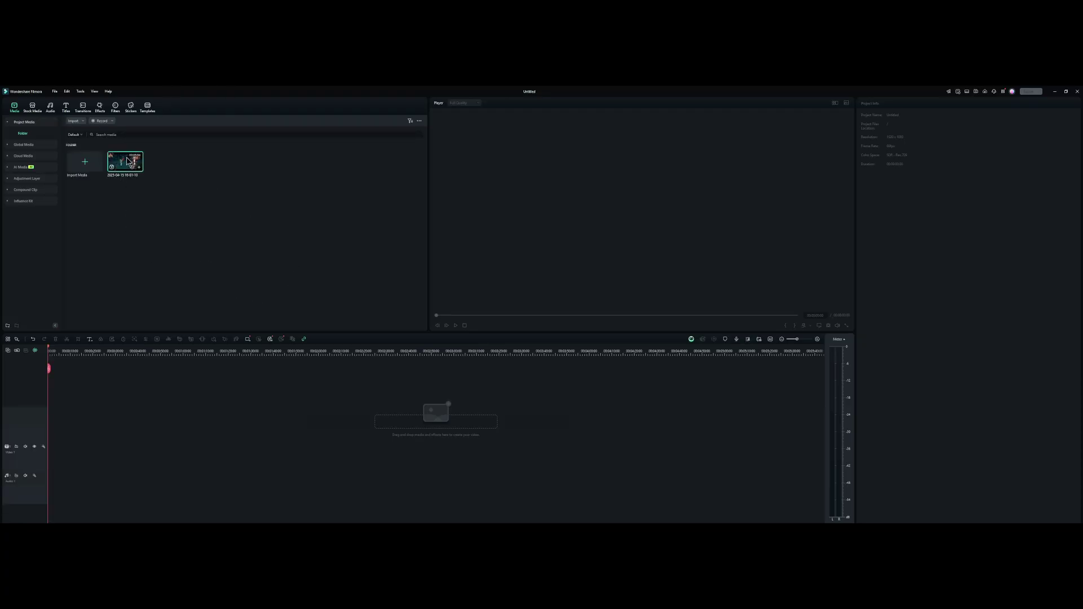
- In Wondershare Filmora, place the recorded clip on the video track, trim both ends to the single-character shot of about 9 seconds, and play it back
drag(128, 162, 50, 452)
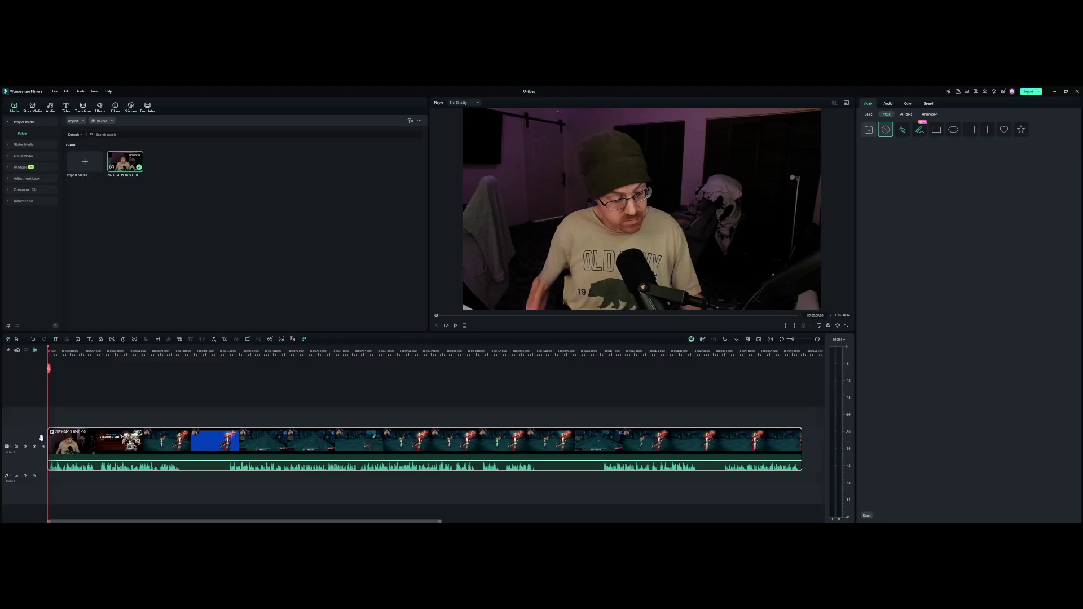
drag(48, 442, 774, 488)
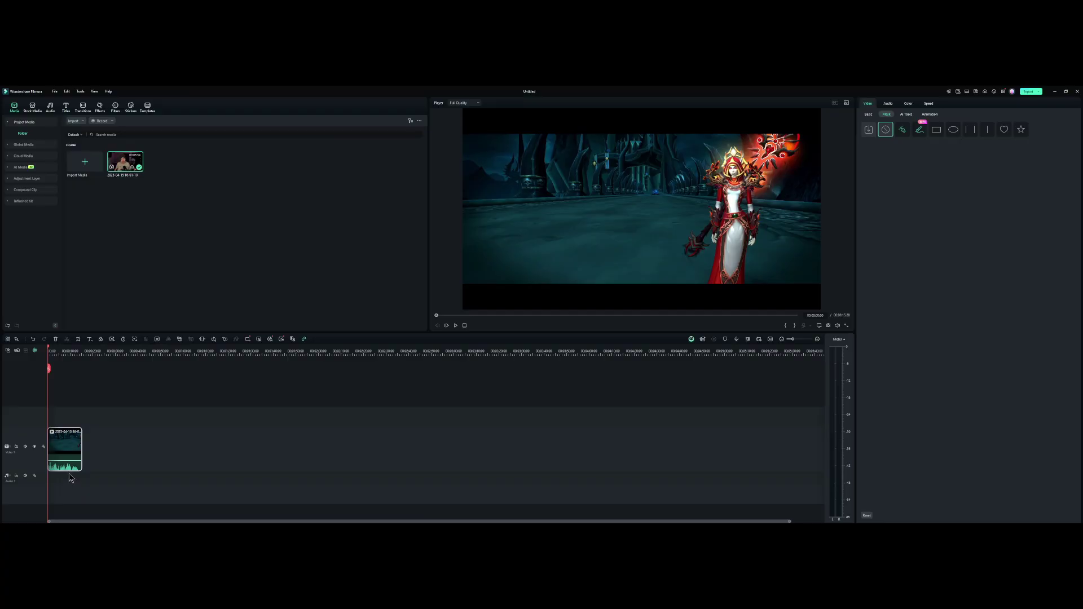
drag(64, 461, 72, 506)
drag(80, 452, 67, 452)
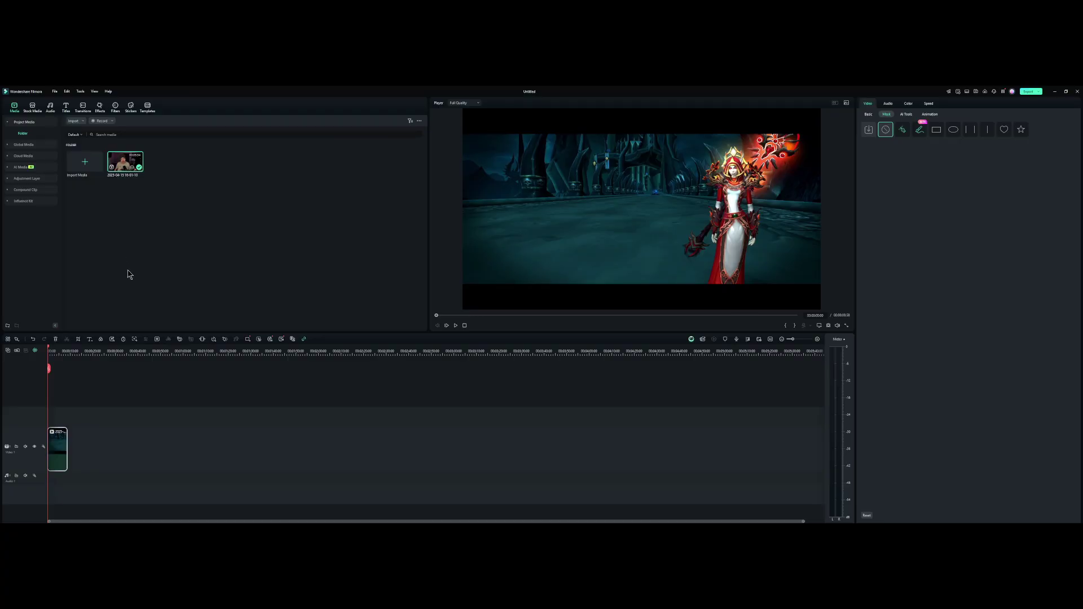
key(space)
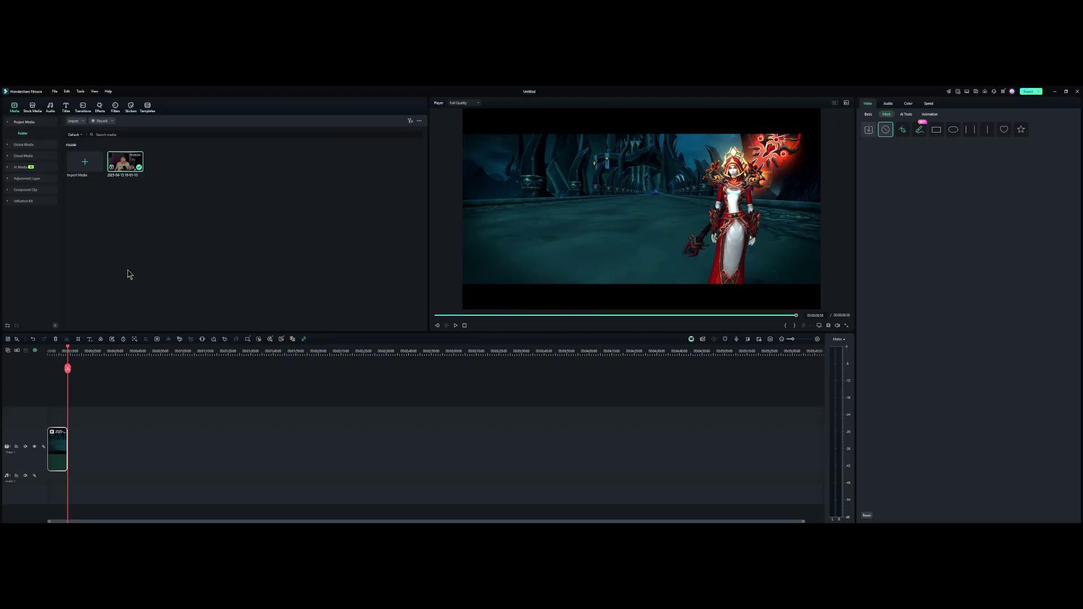
key(space)
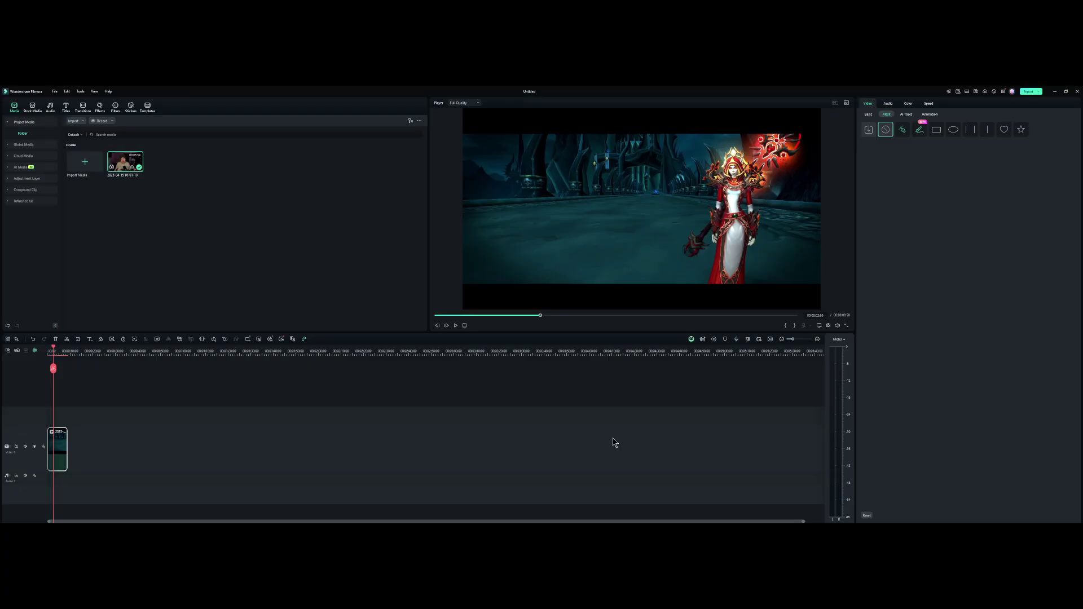
- Draw a closed freeform mask around the character, including her staff and the floating red emblem, and play the clip
click(901, 130)
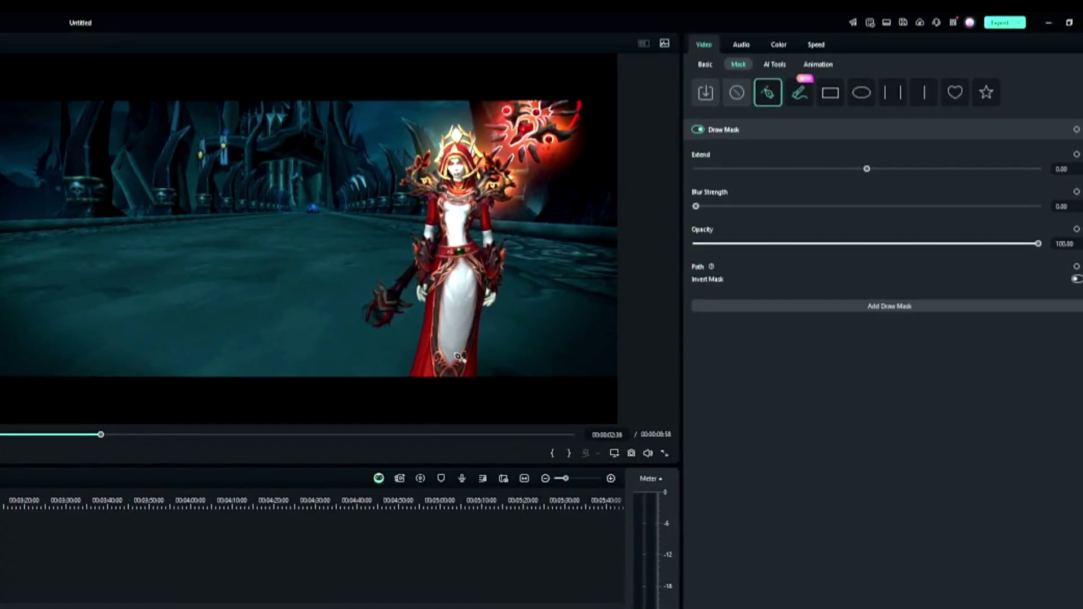
click(489, 381)
click(519, 232)
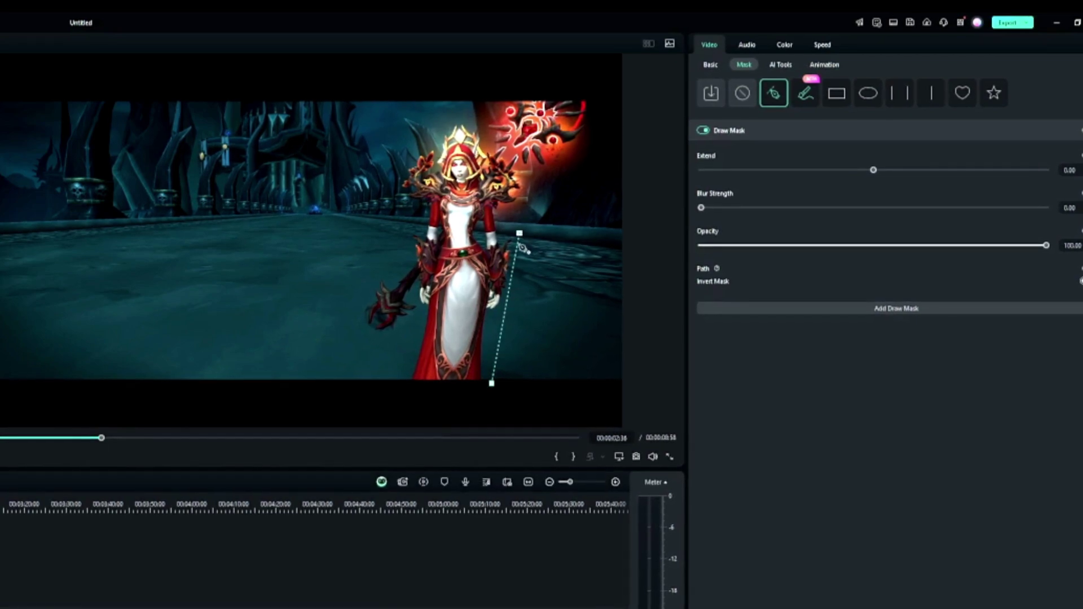
click(550, 190)
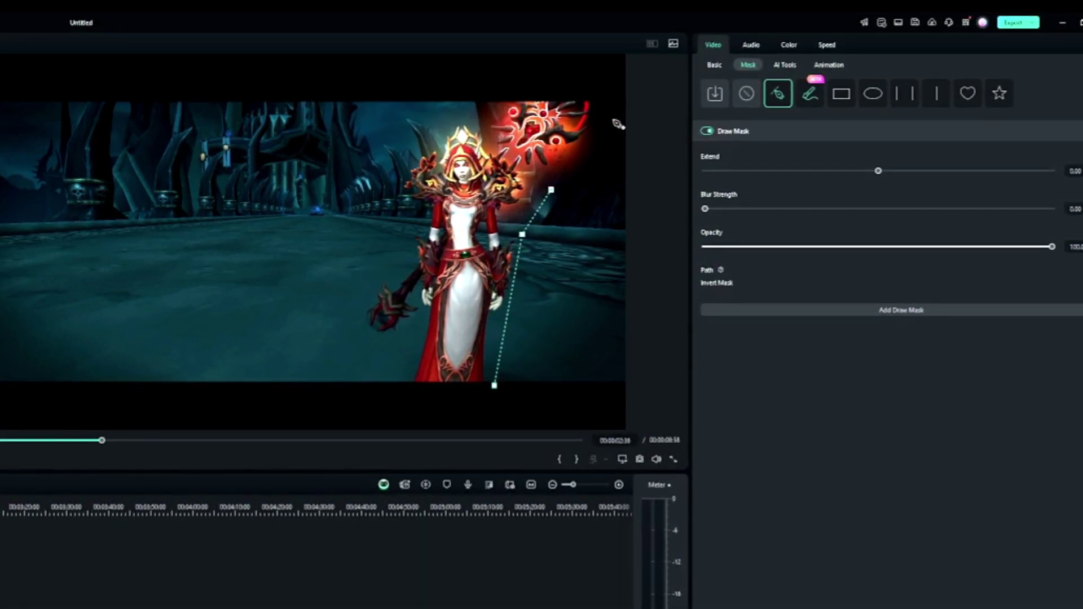
click(515, 86)
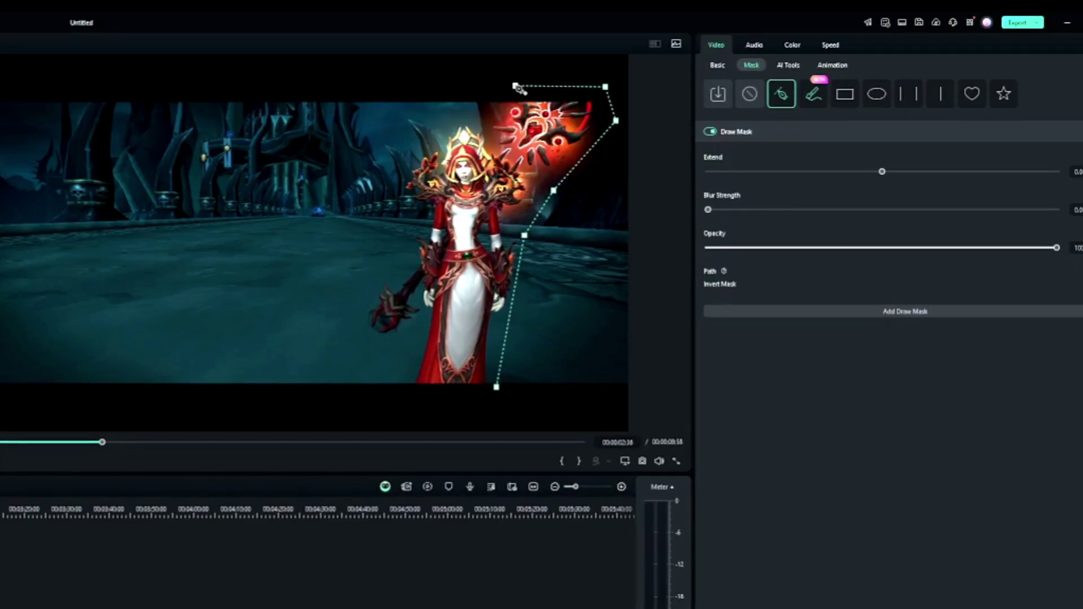
click(448, 101)
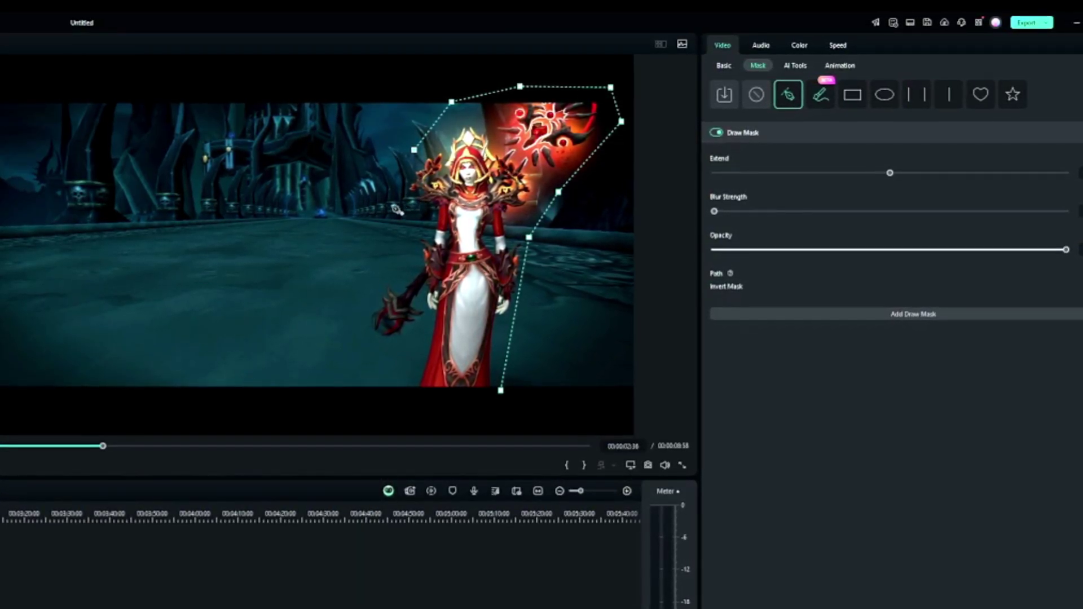
click(411, 223)
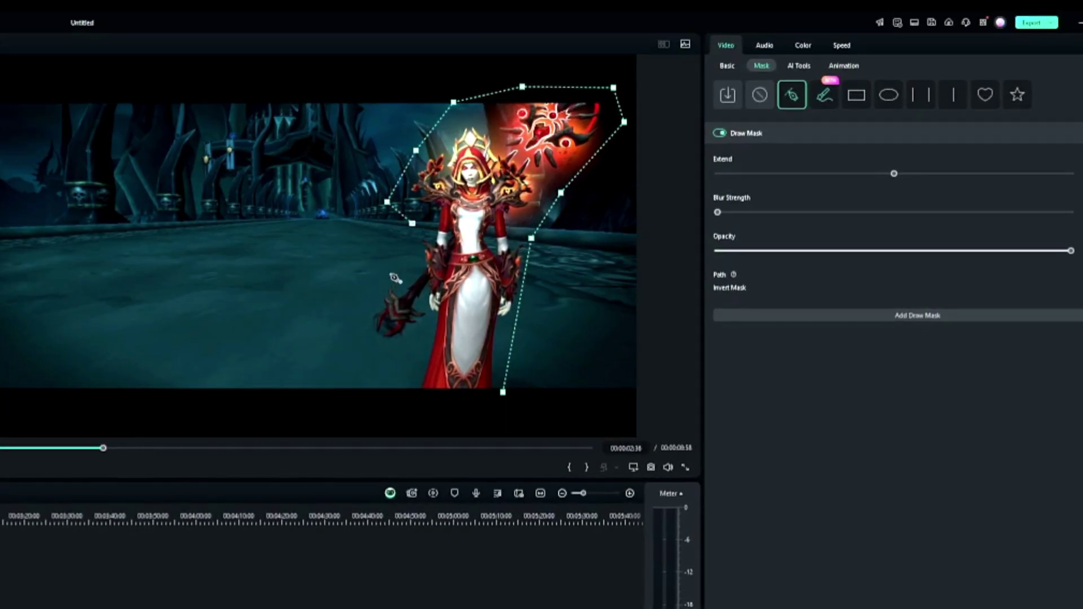
click(364, 310)
click(369, 356)
click(388, 378)
click(411, 406)
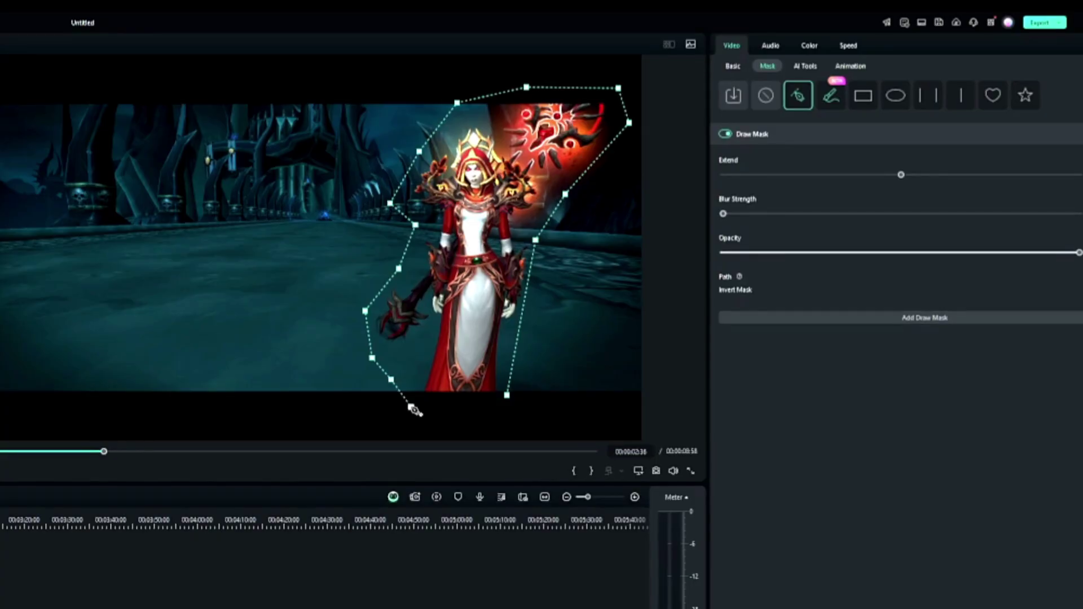
click(496, 413)
click(509, 398)
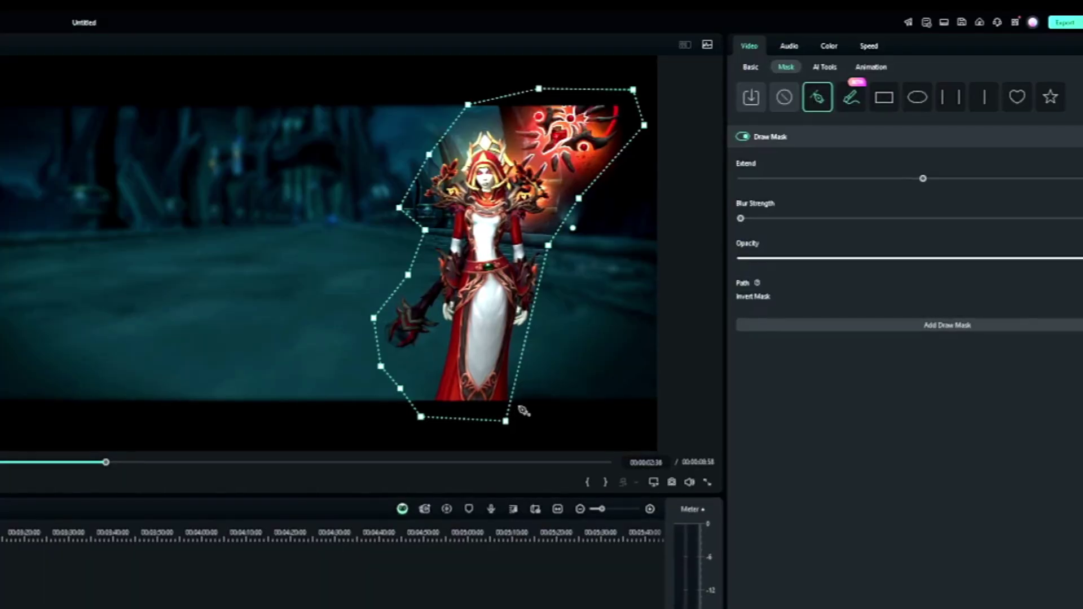
key(space)
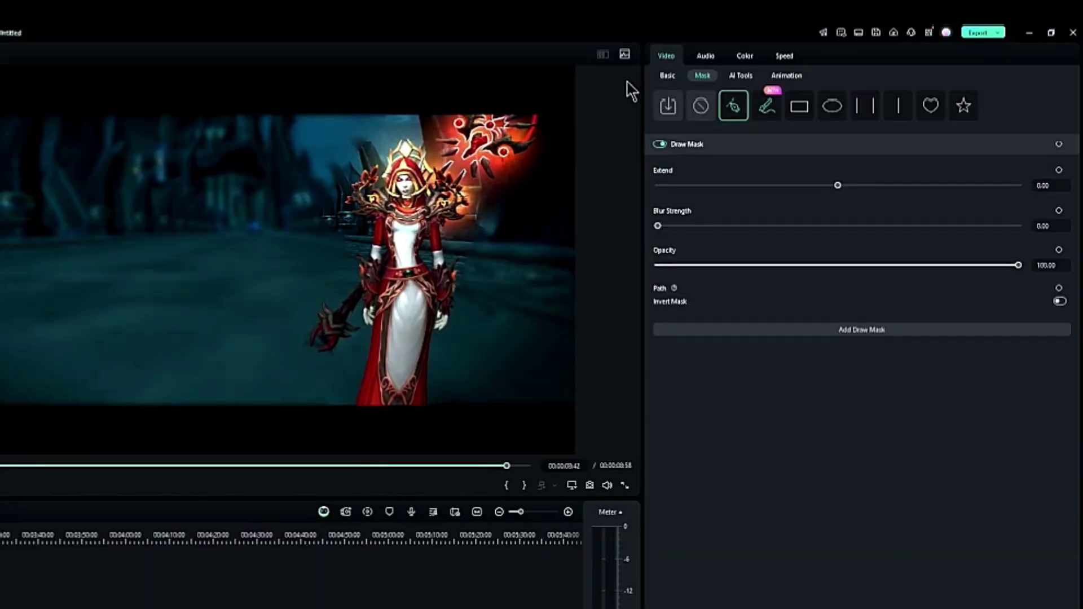
- Turn off the clip's background blur, play the masked clip without it, and turn the blur back on
click(678, 77)
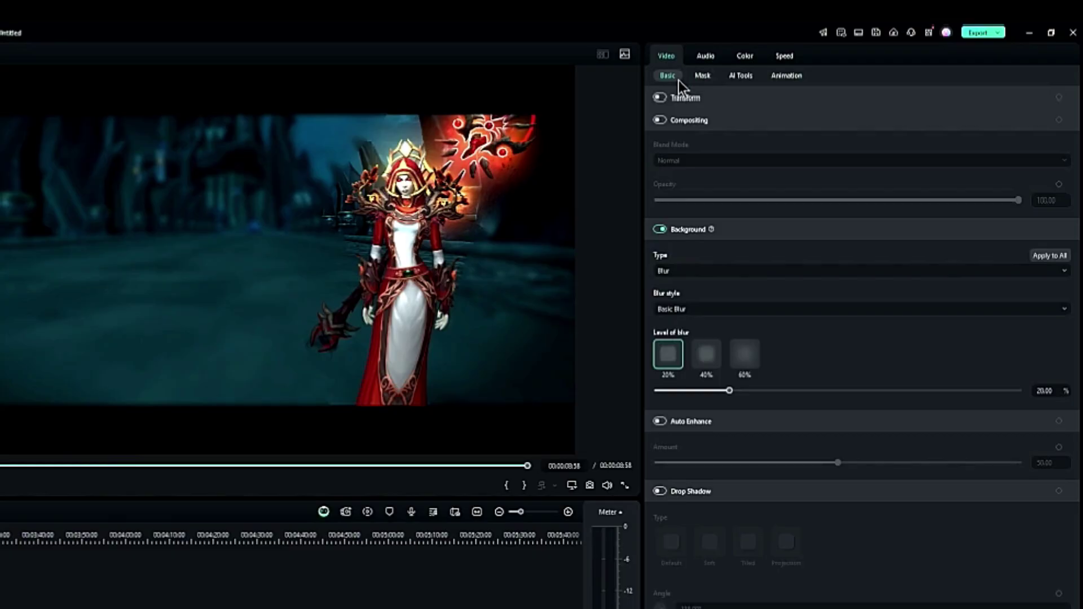
click(659, 230)
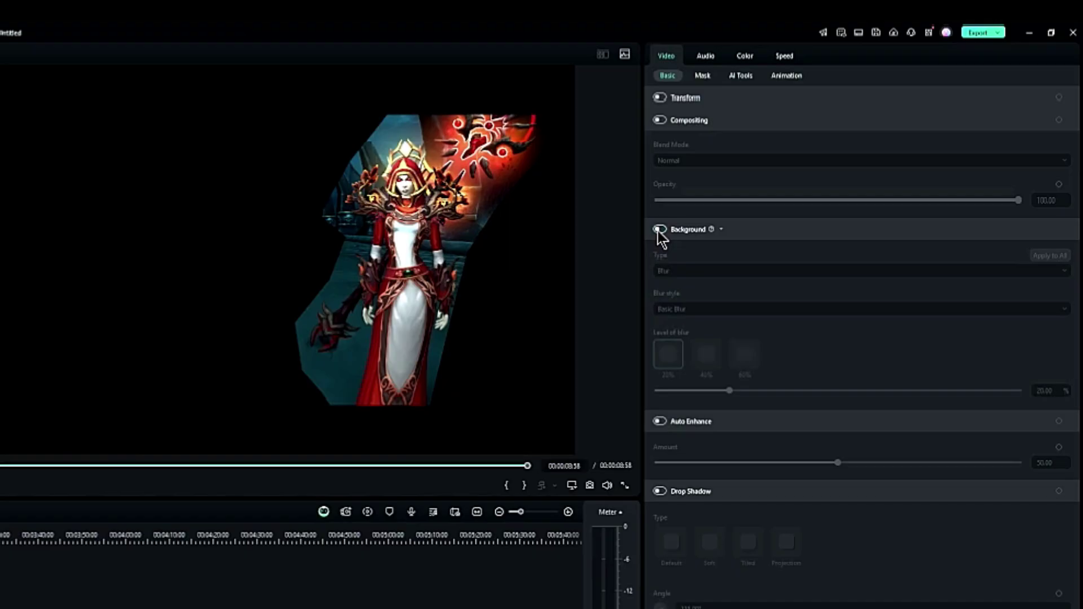
key(space)
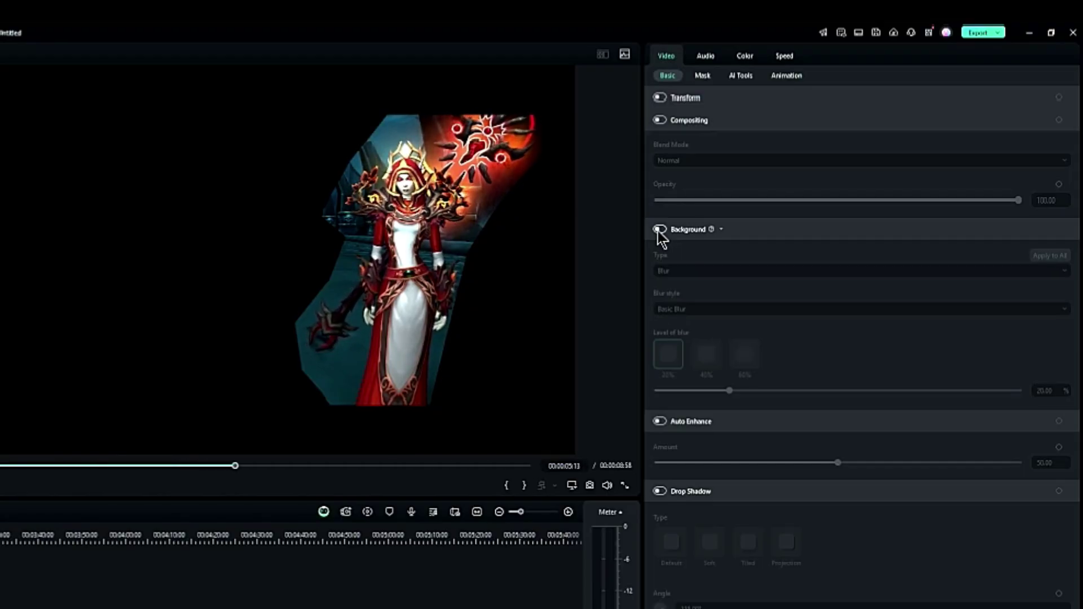
click(659, 229)
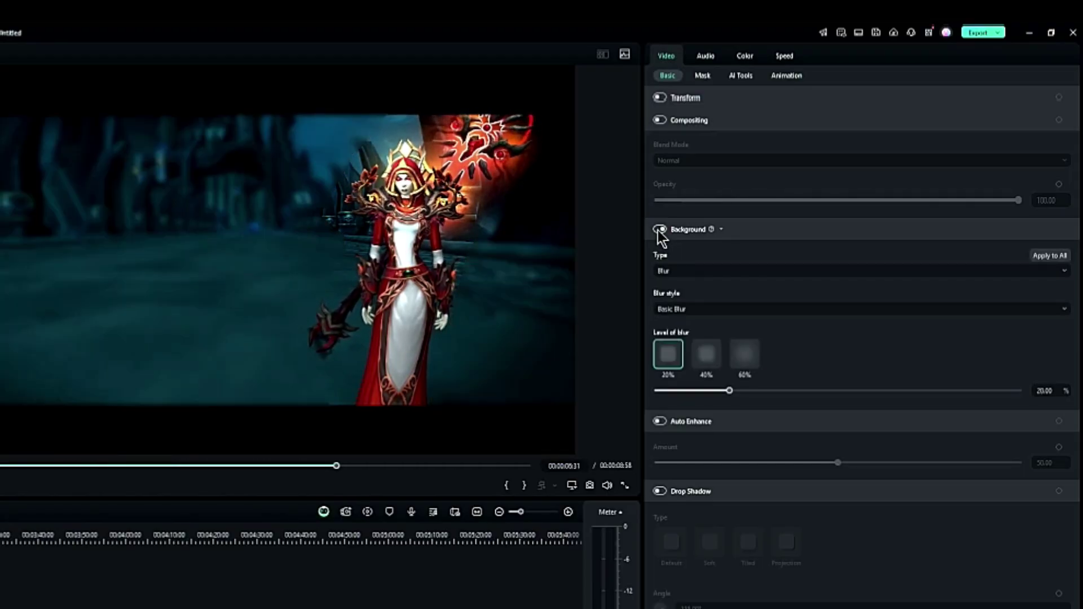
- Try background blur levels of 40% and 60%, and return the level to 20%
click(707, 354)
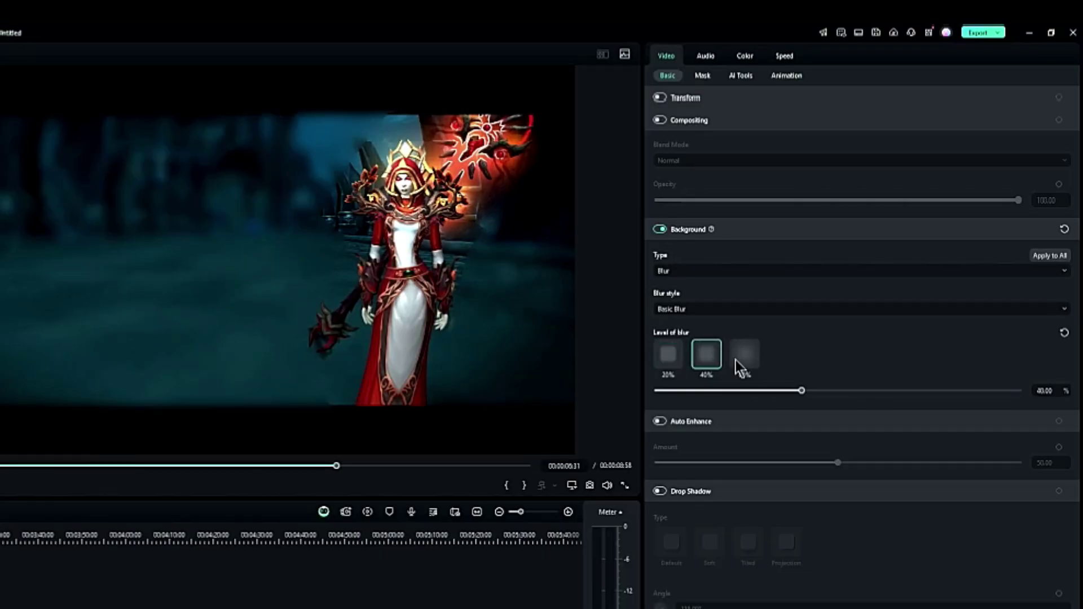
click(741, 355)
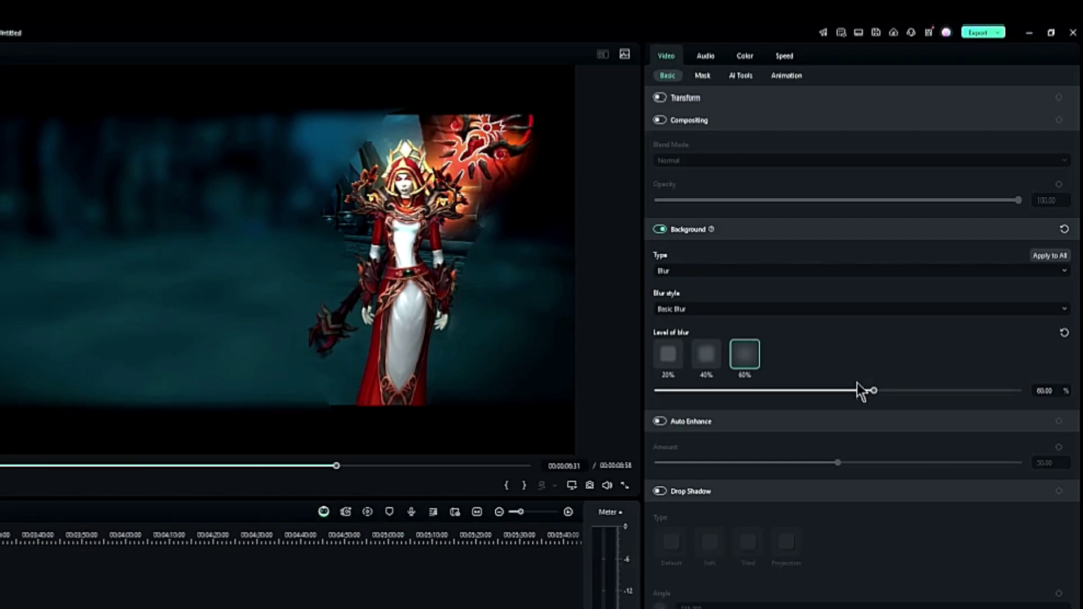
click(675, 364)
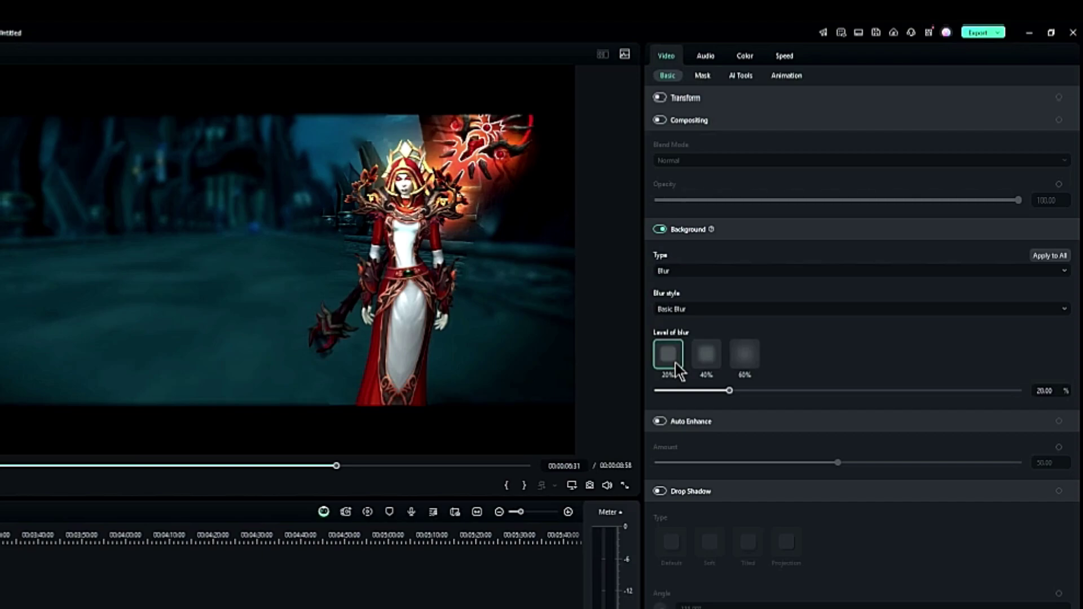
- Set the draw mask's Extend to -17.91 to tighten it around the character, and play the clip
click(700, 75)
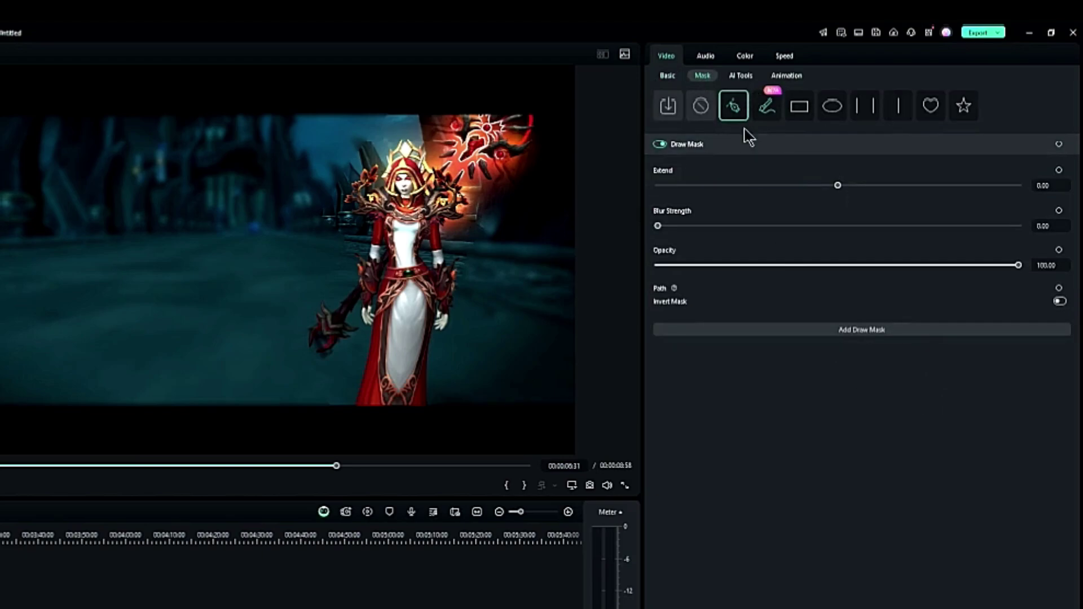
mouse_move(840, 187)
mouse_down()
mouse_move(1056, 193)
mouse_move(897, 210)
mouse_move(674, 179)
mouse_move(875, 219)
mouse_move(823, 217)
mouse_up()
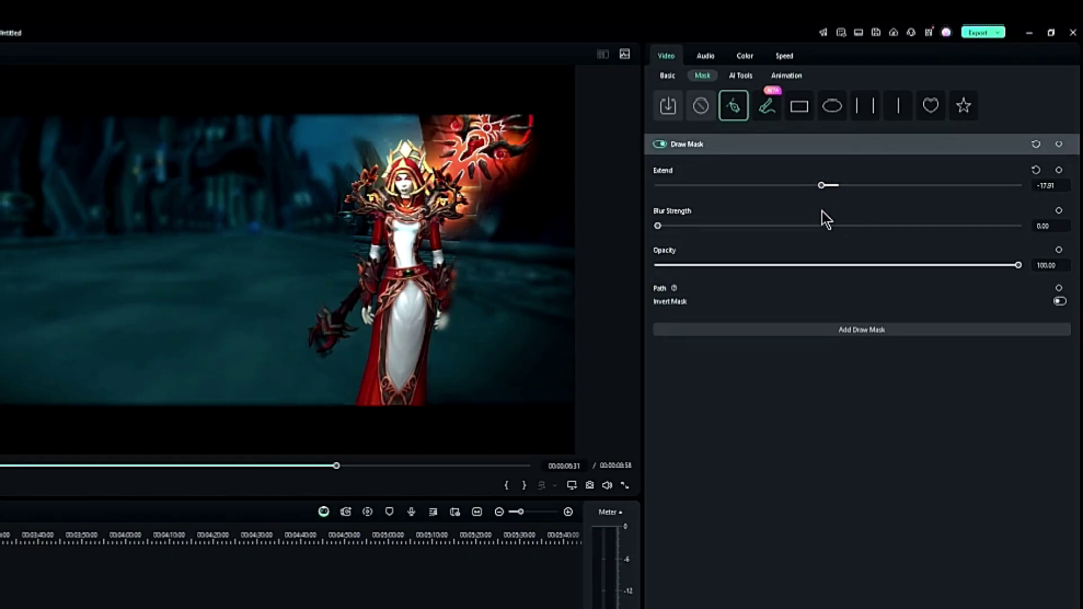
key(space)
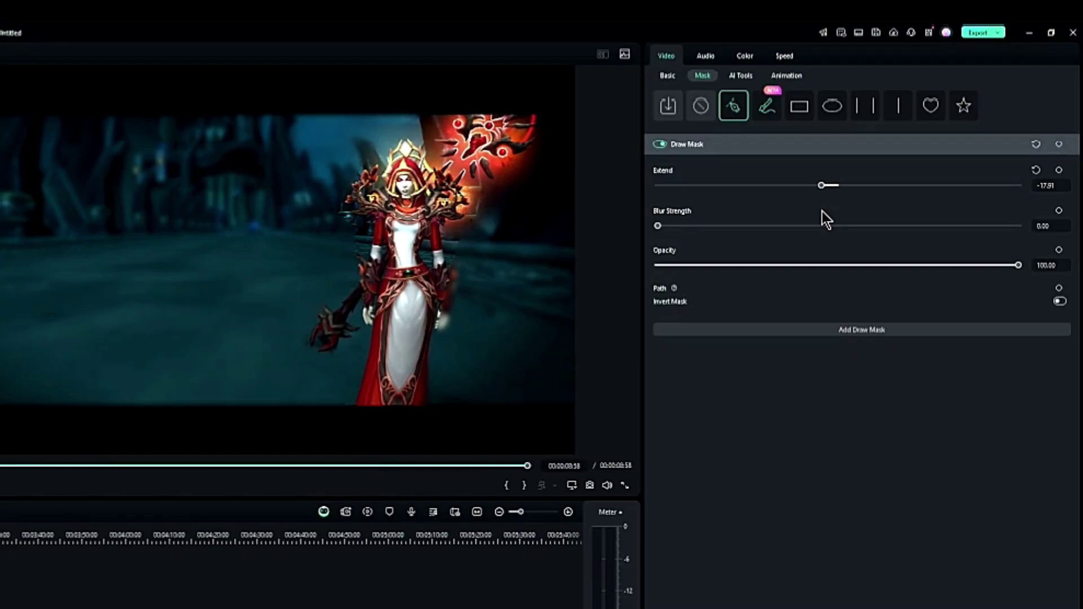
key(space)
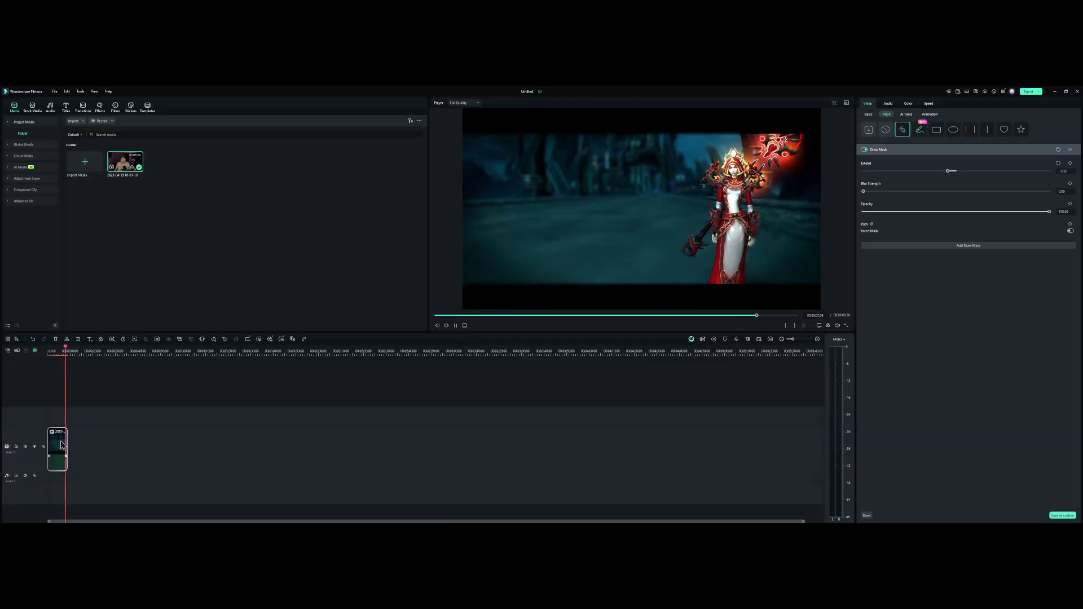
- Search the titles for "cinematic" and place the first Cinematic Magazine title on a track above the clip
click(66, 109)
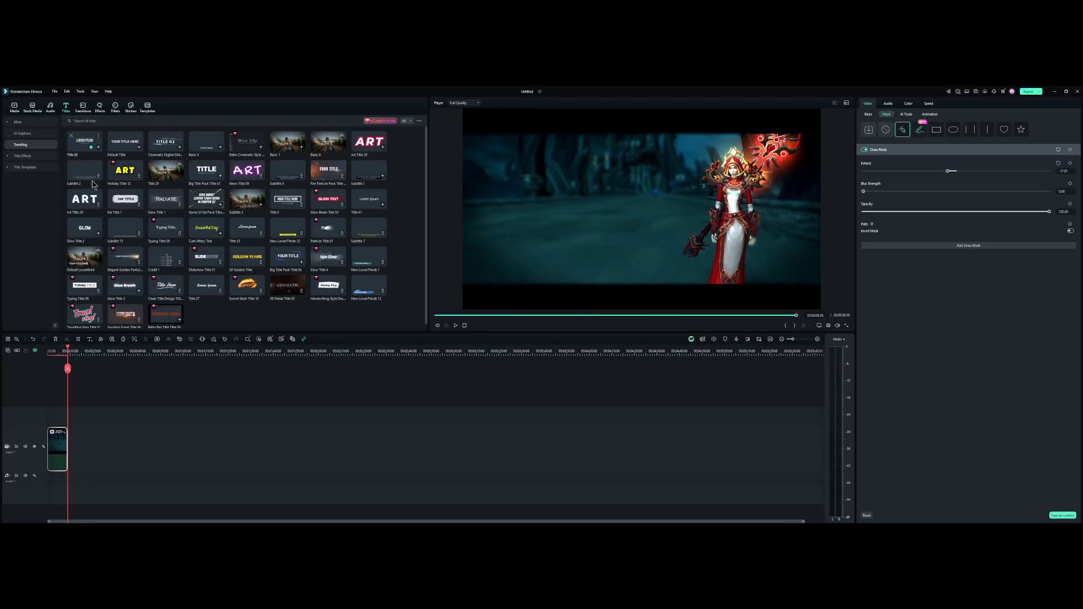
click(101, 121)
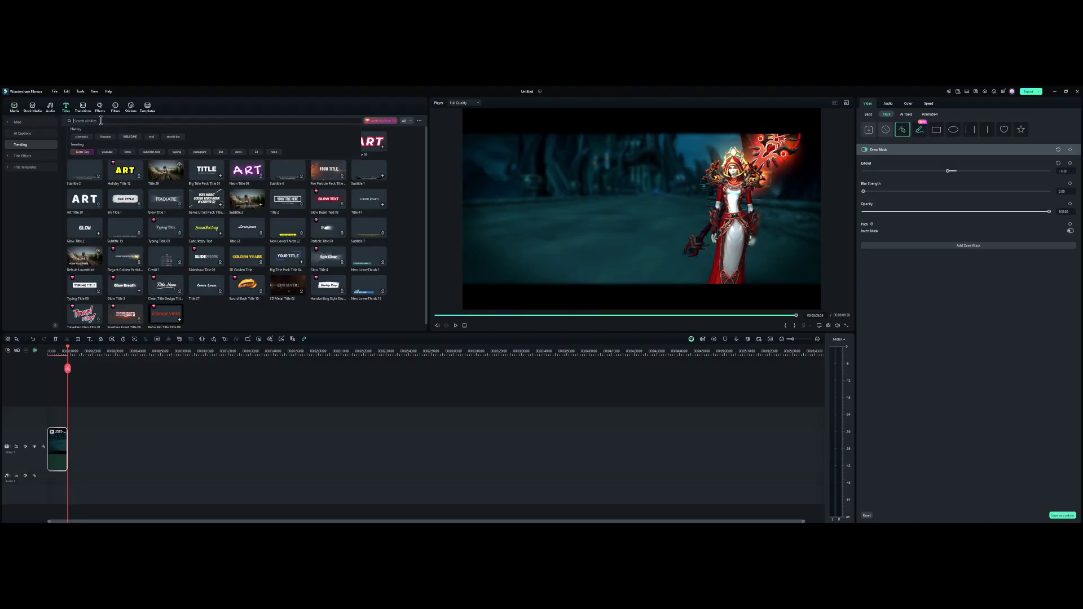
text(cine)
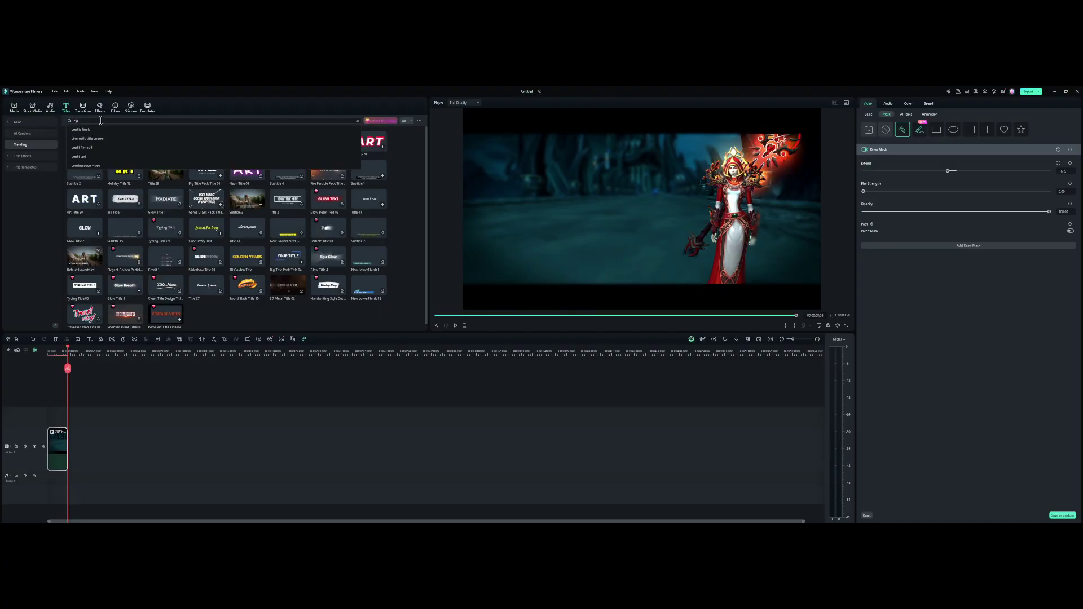
text(matic)
key(Return)
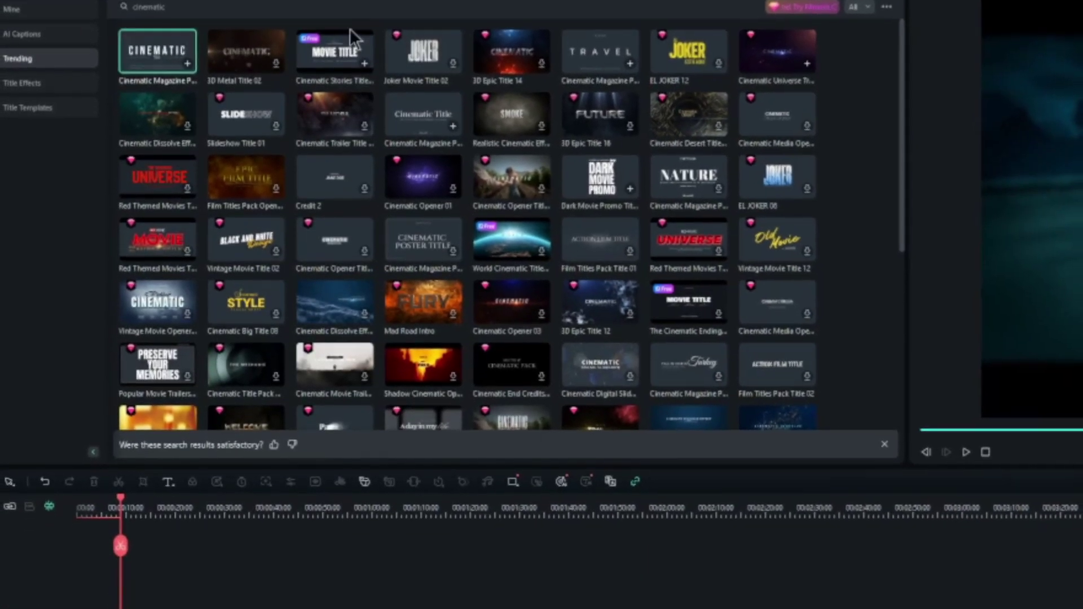
drag(157, 56, 116, 515)
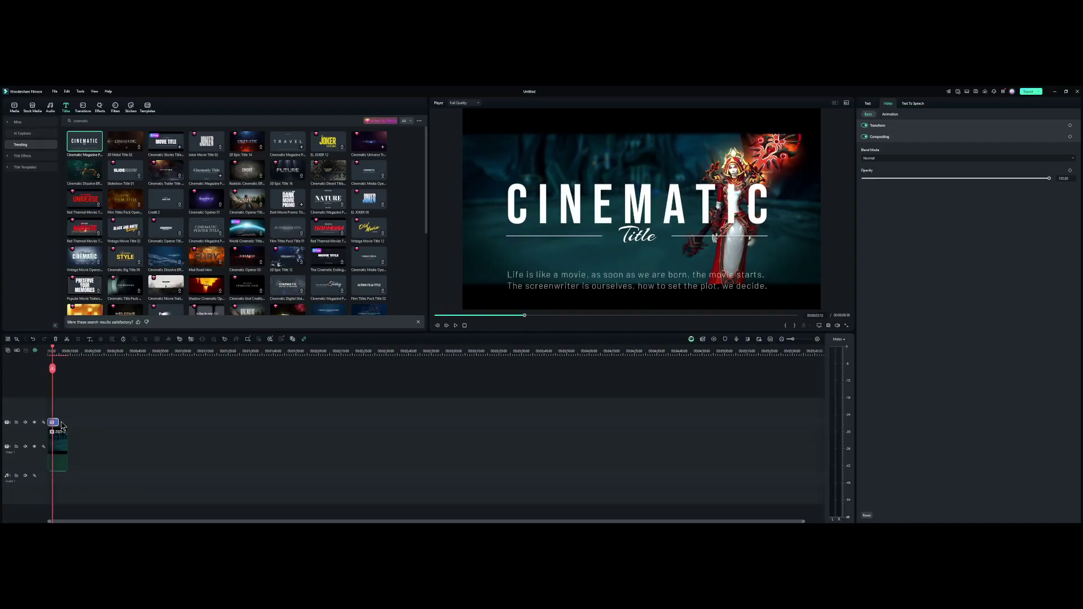
- Delete the two-line description text from the bottom of the cinematic title
click(711, 216)
click(626, 275)
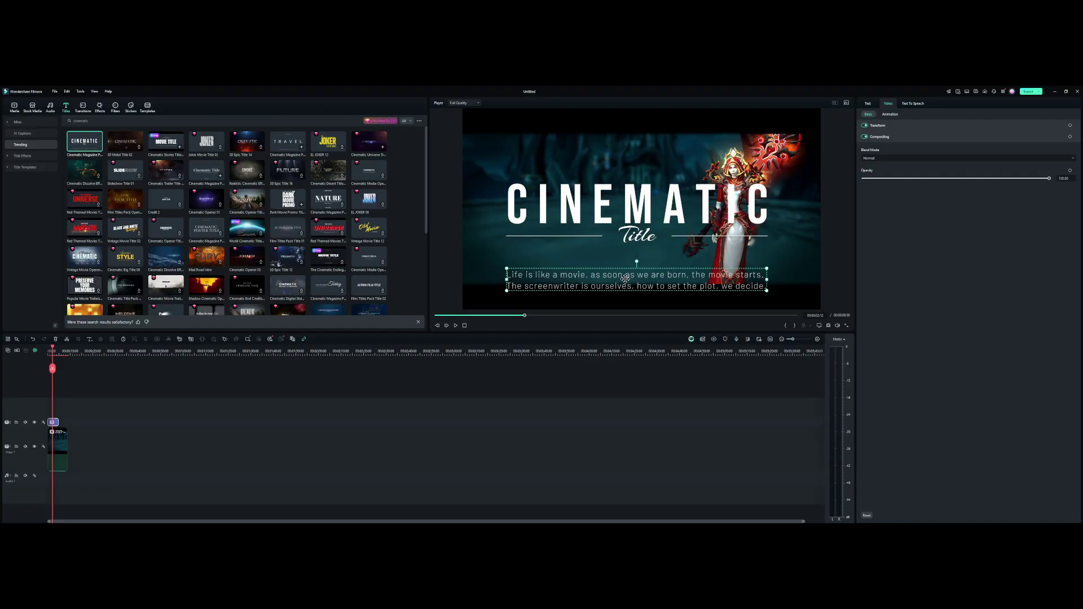
key(Delete)
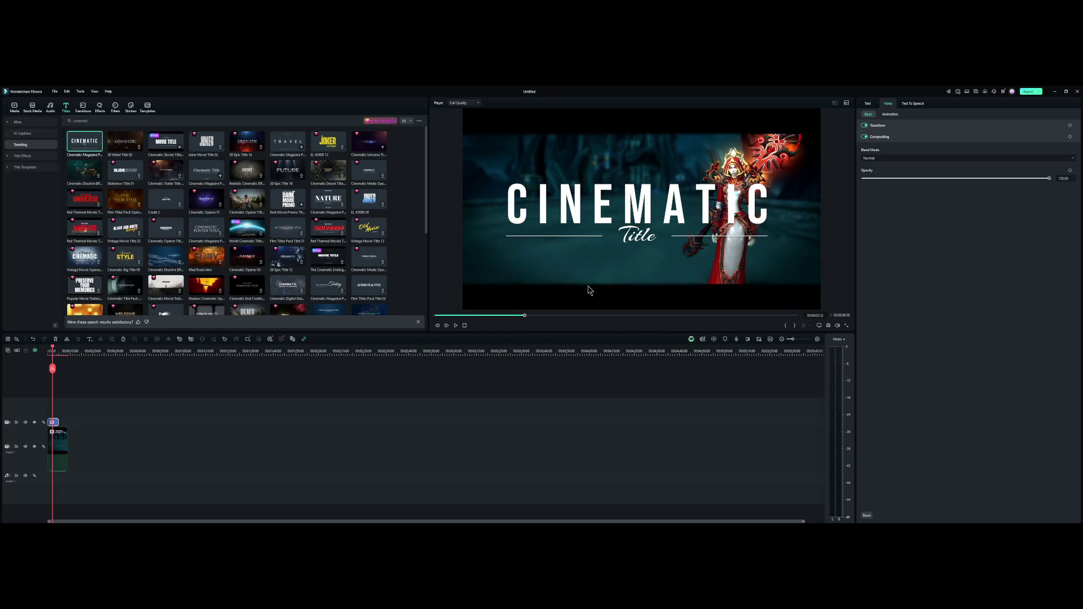
- Replace the script word "Title" with CGAMER76 and shift it back toward the middle beneath the CINEMATIC heading
double_click(628, 240)
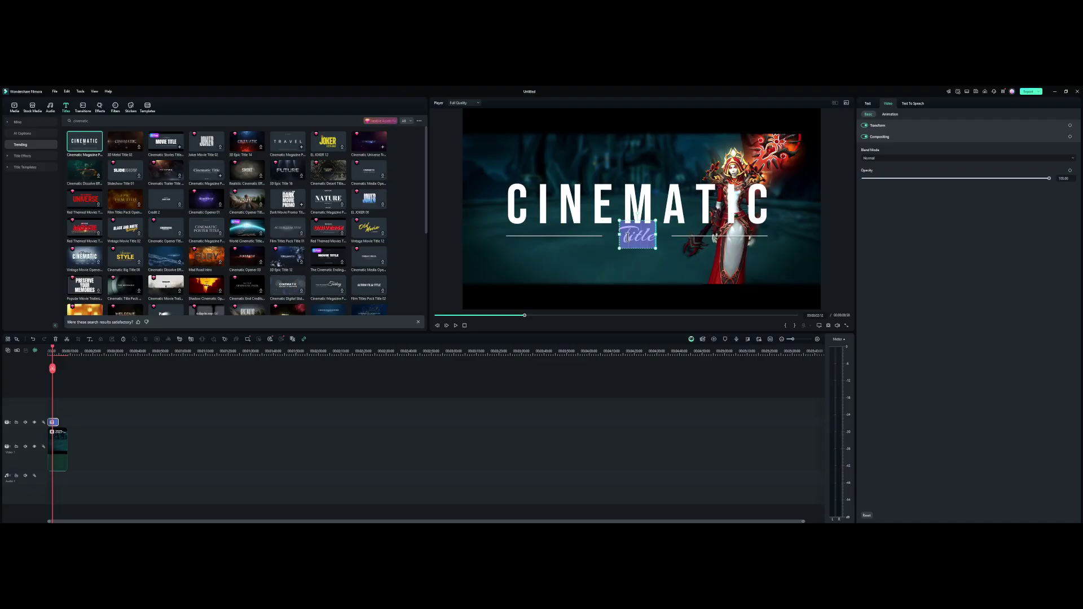
text(CG)
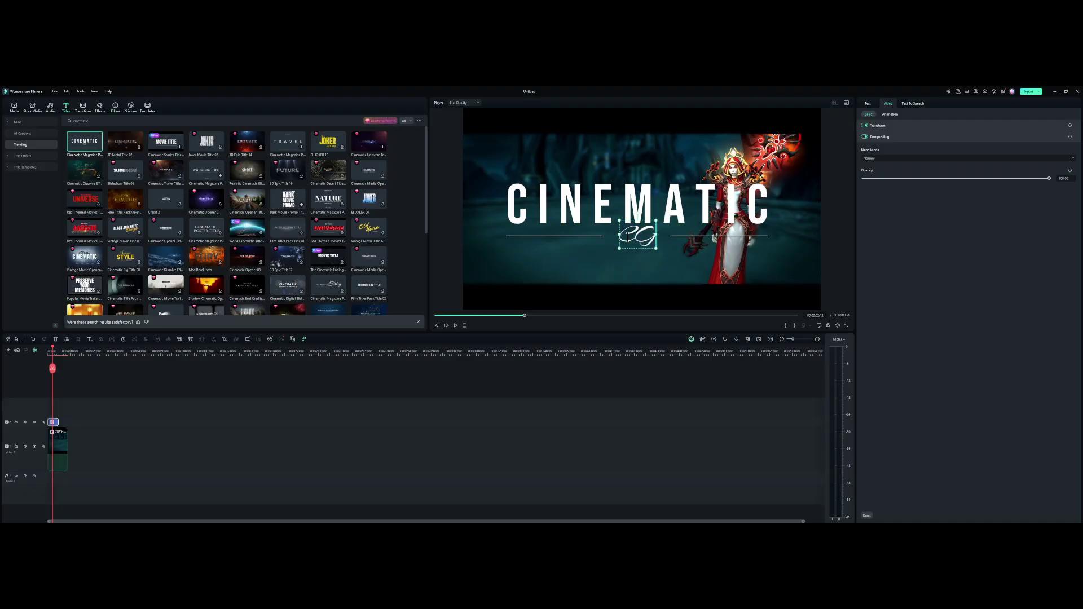
text(AMER16)
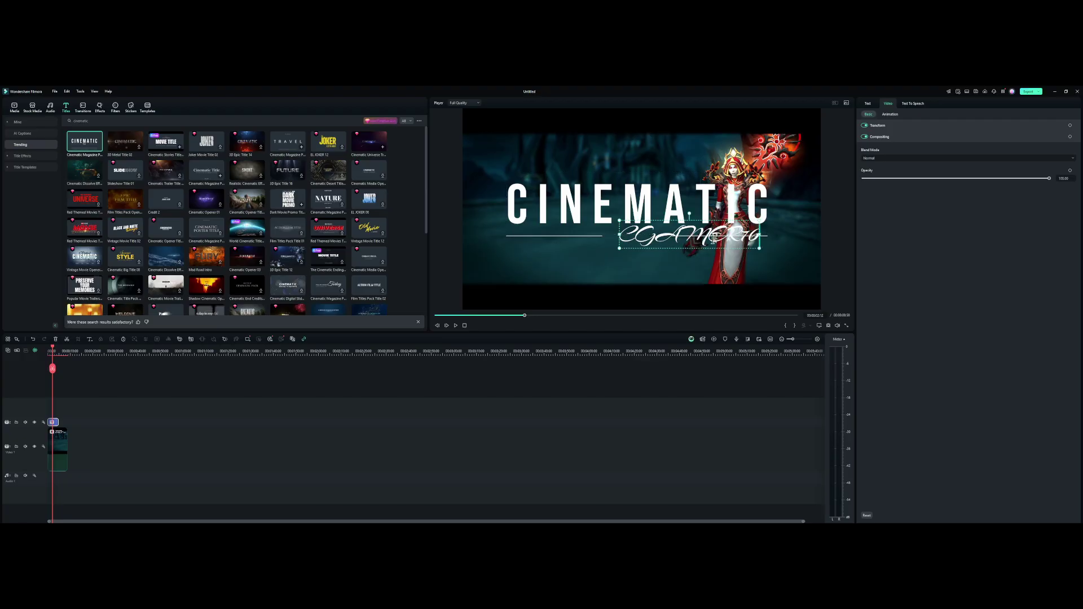
click(672, 260)
click(628, 233)
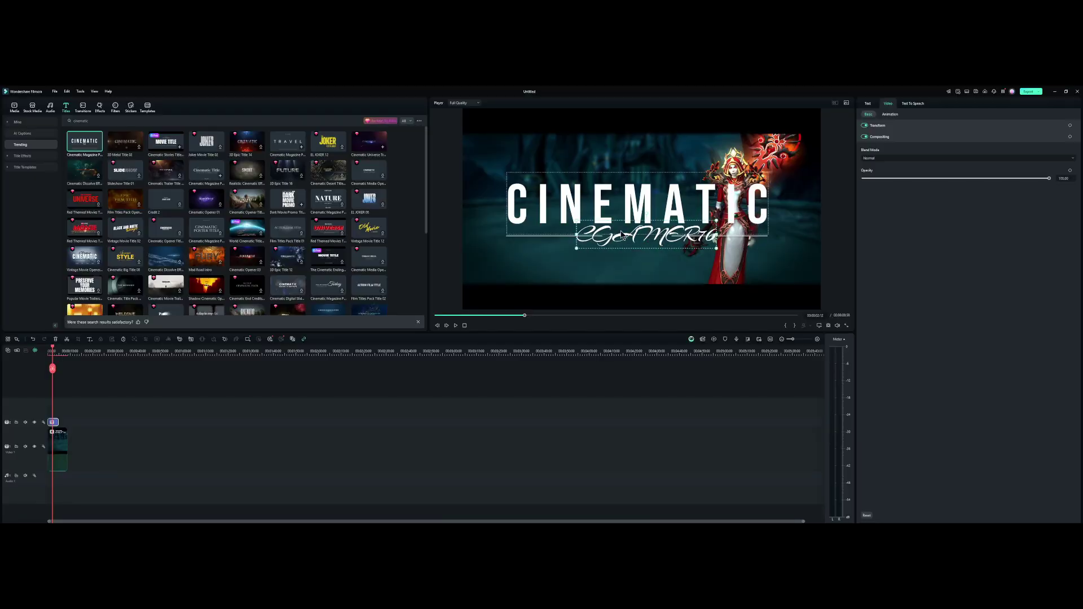
- Set the font of the CGAMER76 text to Paytone One Regular
double_click(628, 234)
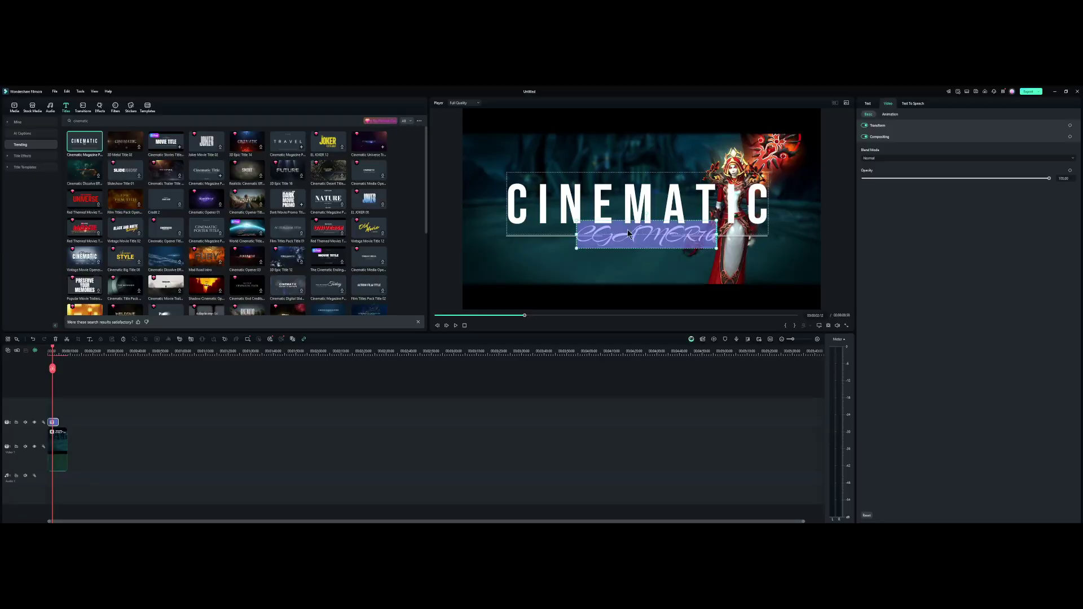
click(869, 104)
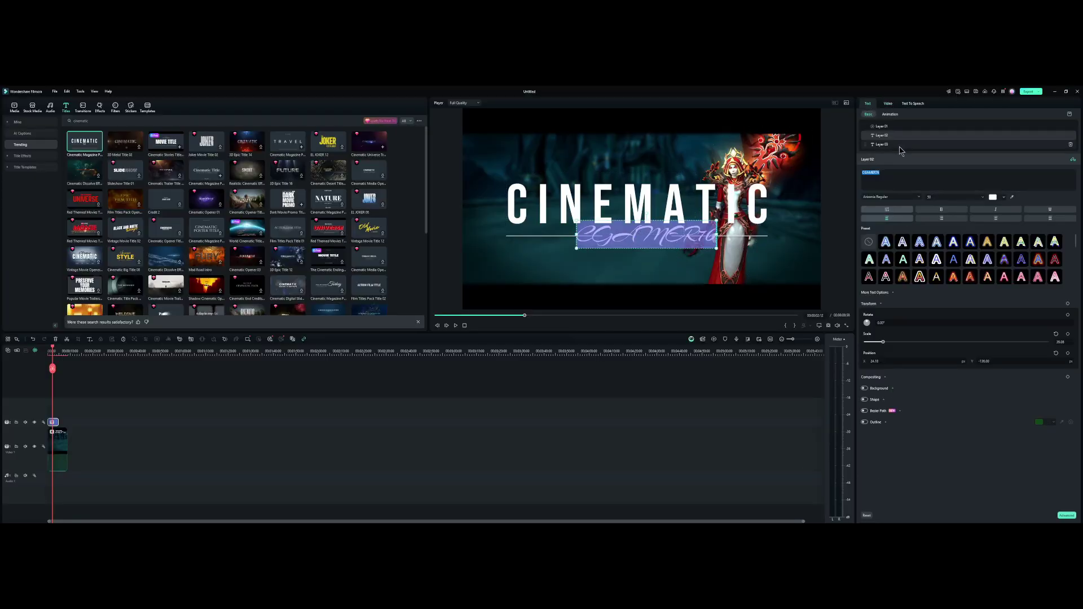
click(887, 196)
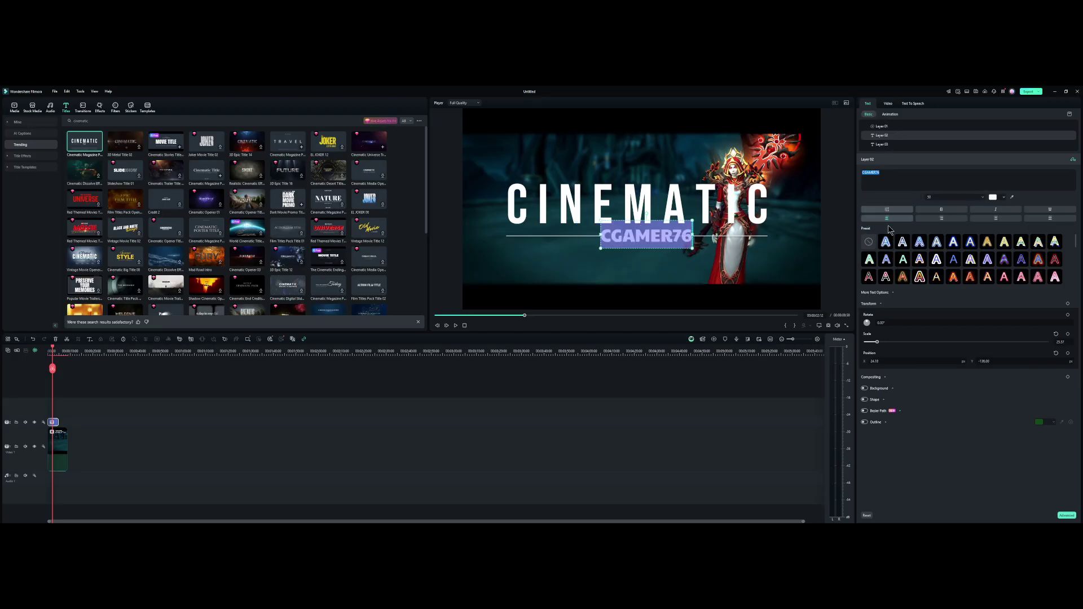
- Shrink the CGAMER76 text and move the title's text and divider line toward the upper left of the frame
drag(692, 247, 595, 179)
drag(609, 230, 521, 196)
click(544, 199)
click(716, 184)
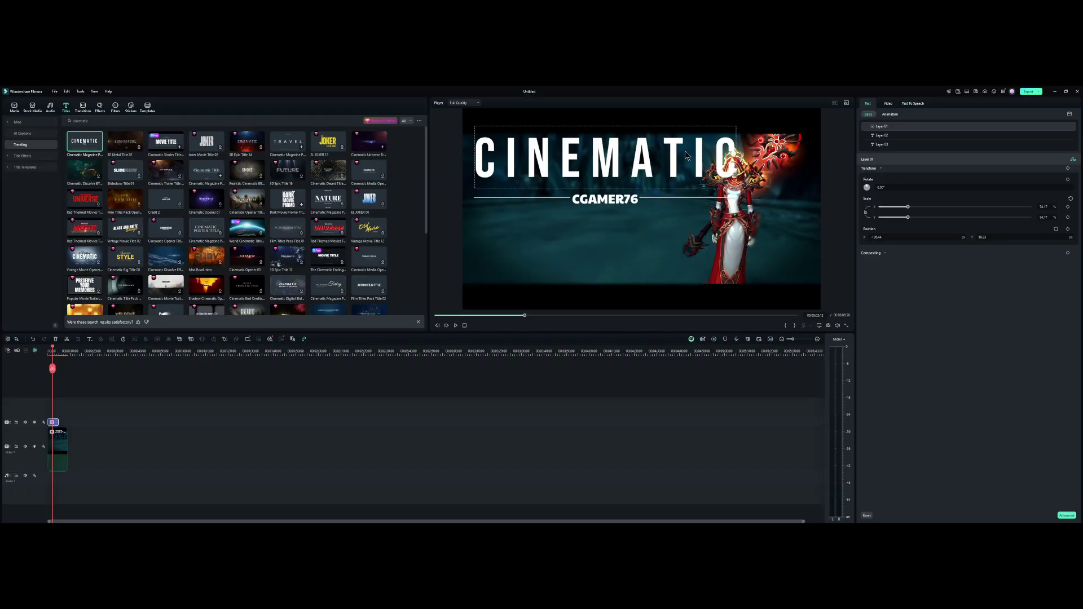
- Shrink the CINEMATIC heading and center it above the CGAMER76 text
click(736, 192)
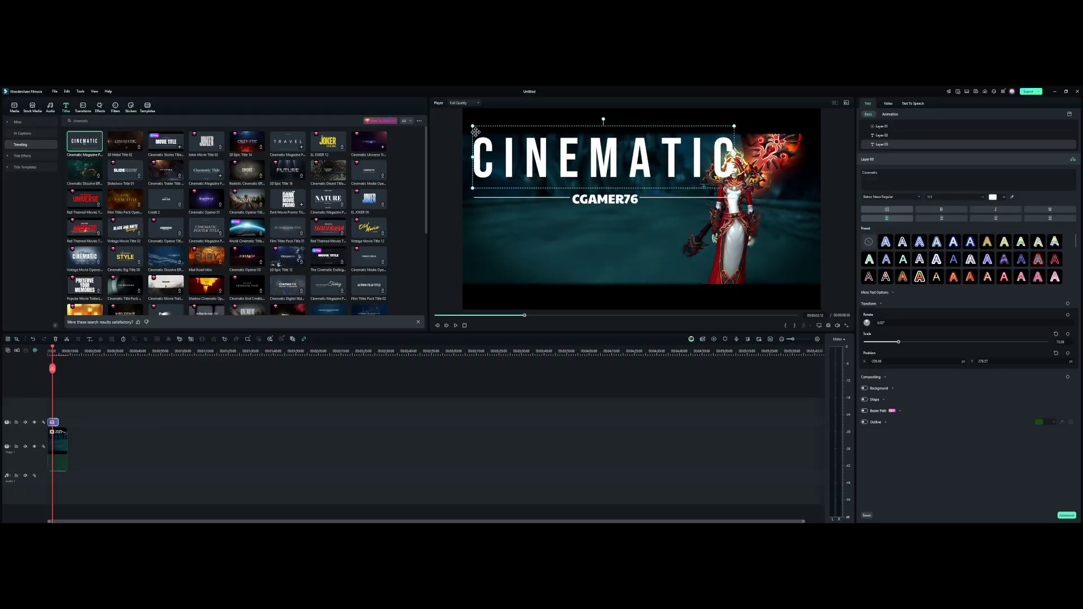
drag(472, 127, 576, 153)
drag(651, 177, 585, 158)
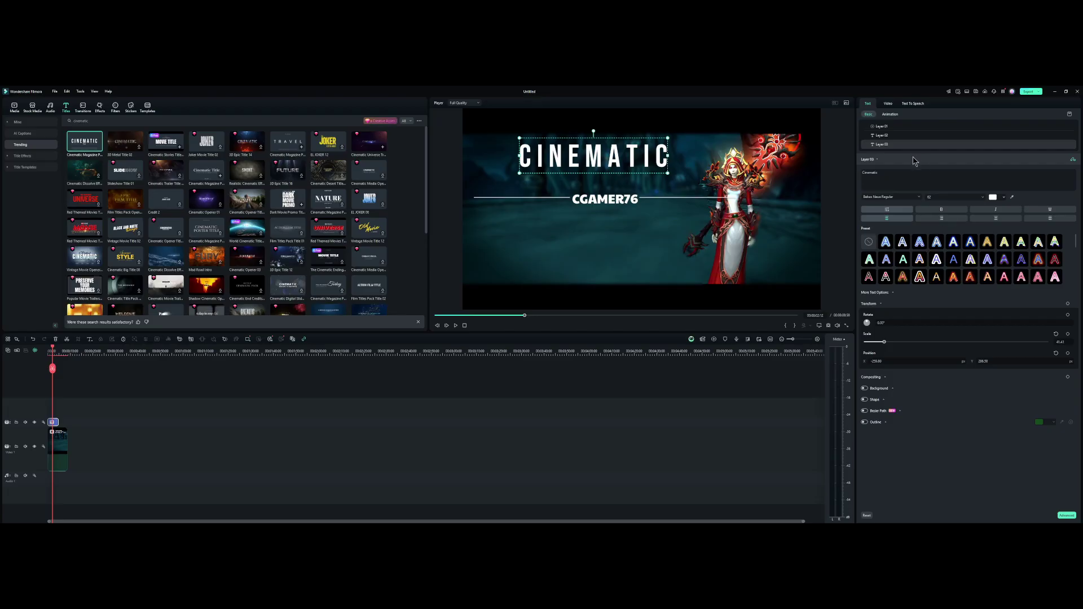
- Replace the CINEMATIC heading text with "STARTING SOON"
click(904, 182)
key(BackSpace)
key(BackSpace)
key(BackSpace)
key(BackSpace)
key(BackSpace)
key(BackSpace)
key(BackSpace)
key(BackSpace)
key(BackSpace)
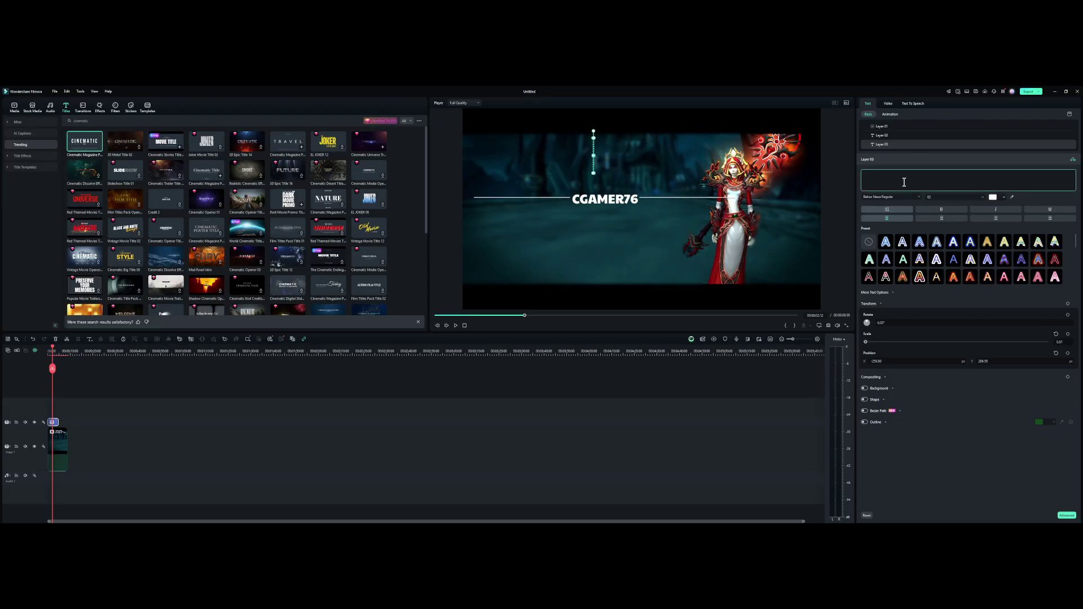
text(STARTING)
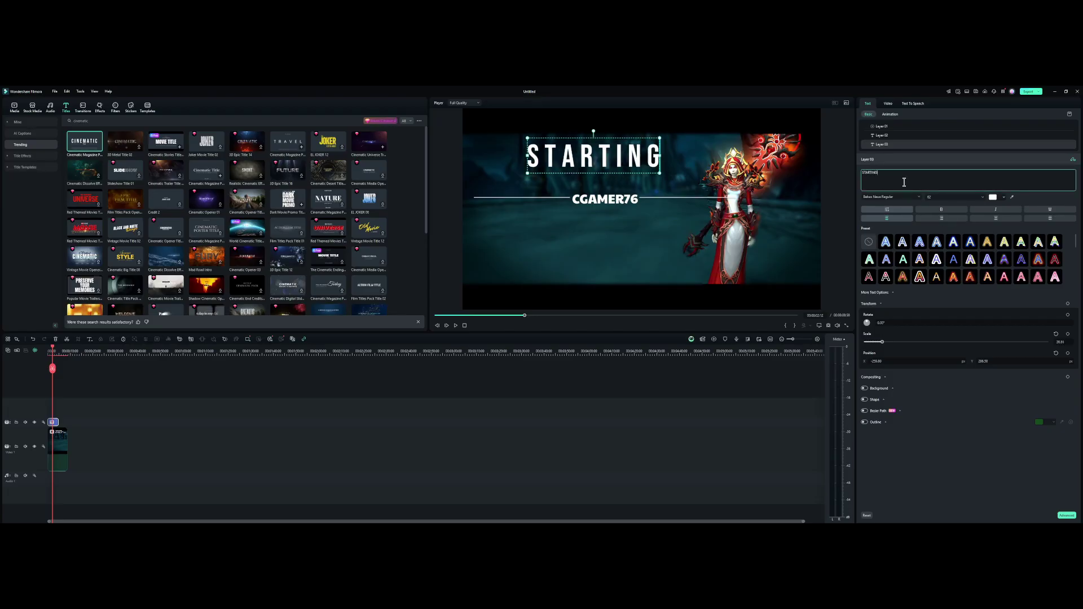
text( SOON)
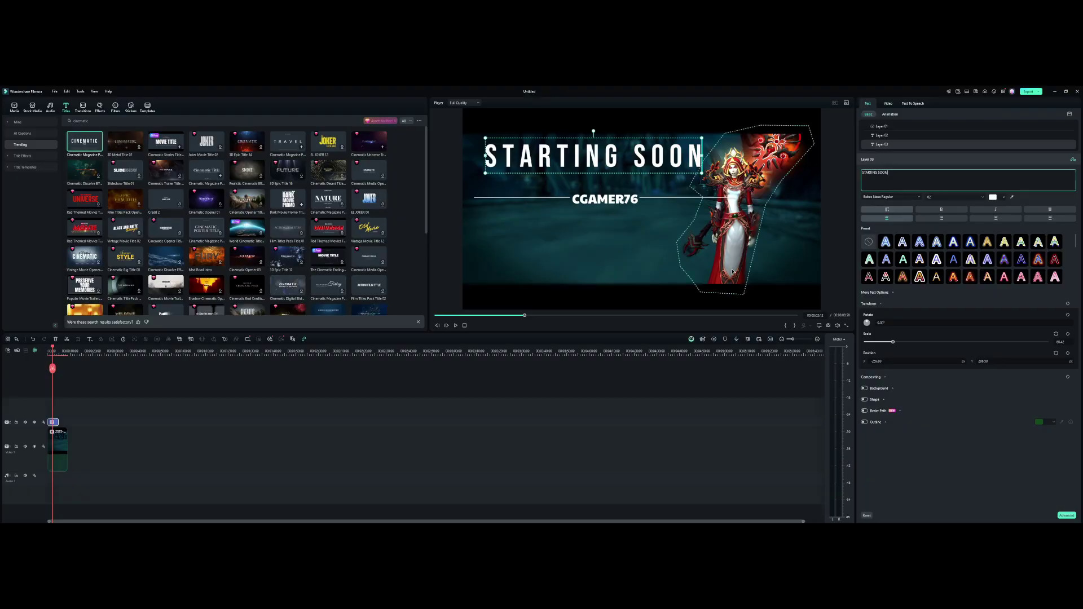
- Move the STARTING SOON heading slightly down and left, clear of the character
click(666, 215)
click(643, 165)
drag(643, 165, 630, 193)
- Move CGAMER76 out of the way, then shorten the divider line and center it just beneath STARTING SOON
drag(560, 201, 593, 255)
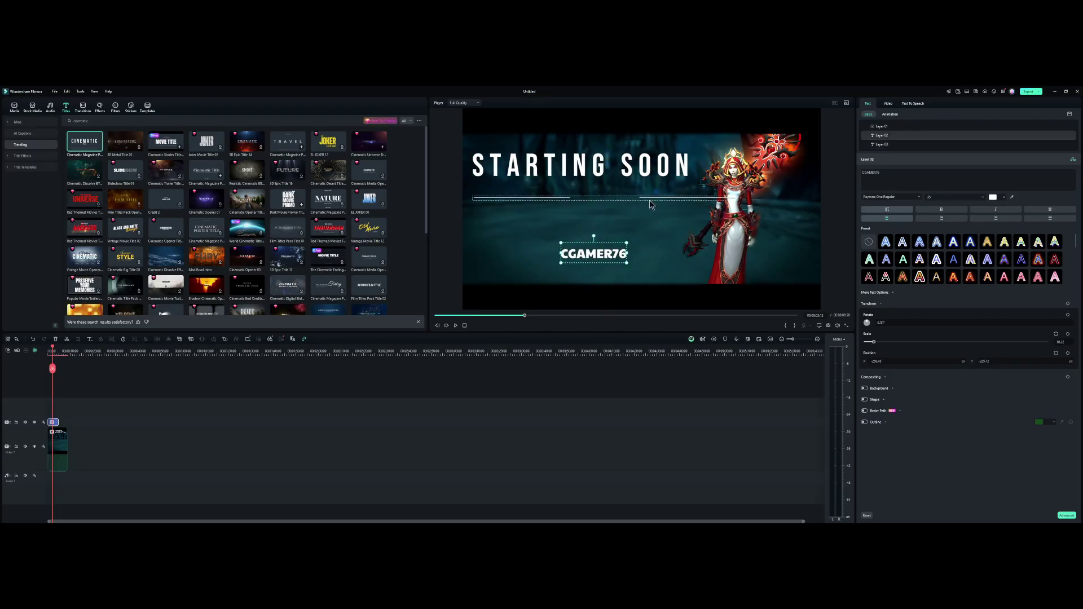
drag(649, 200, 649, 253)
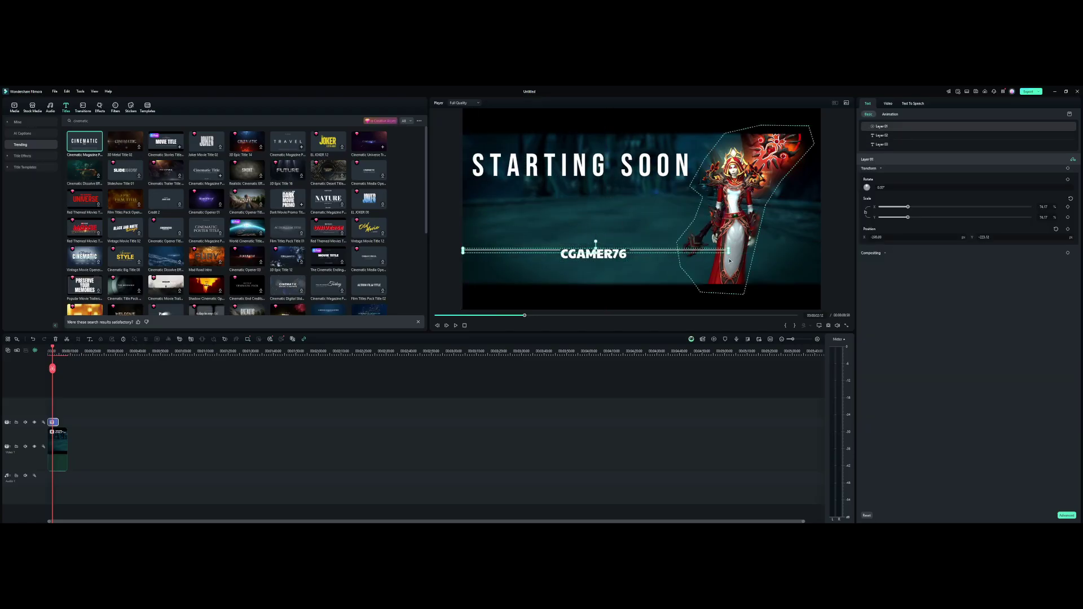
drag(724, 250, 669, 178)
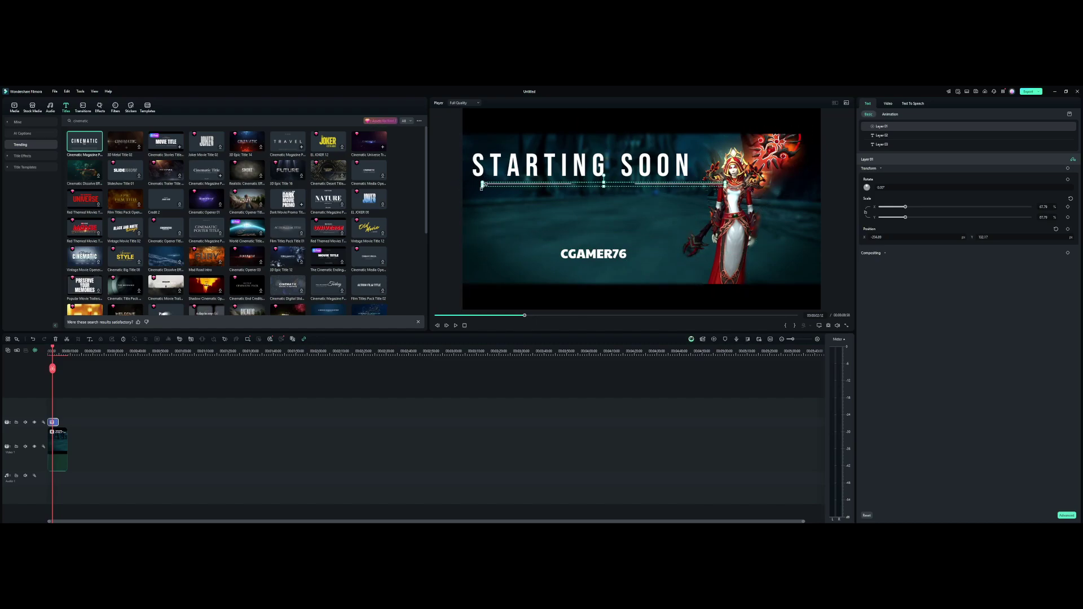
drag(480, 188, 541, 183)
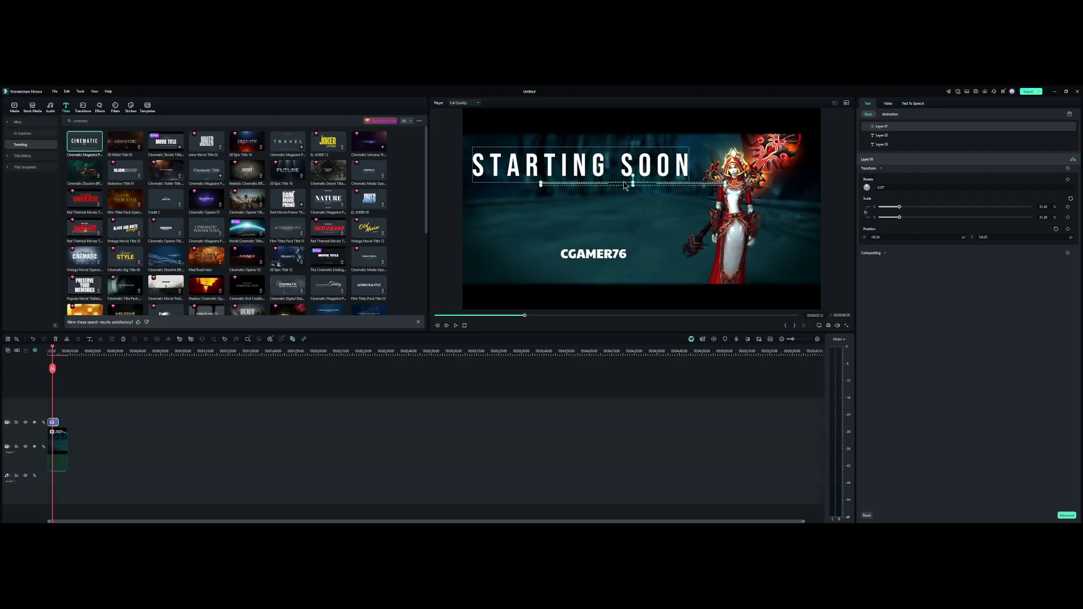
drag(661, 184, 610, 184)
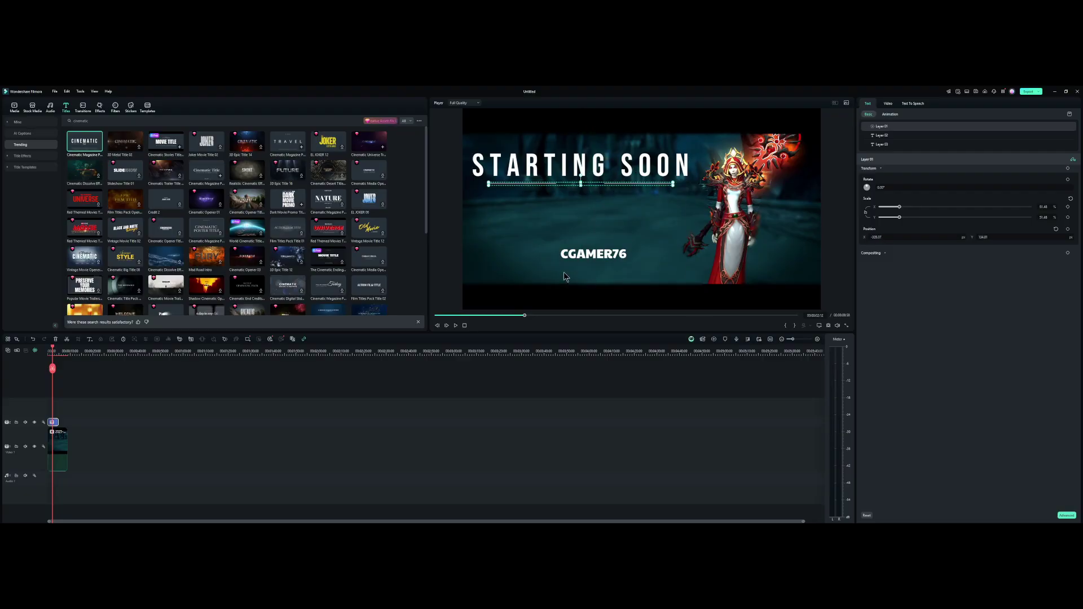
- Place CGAMER76 centered under the divider line, make it slightly smaller, and play the clip with the title
drag(582, 261, 571, 196)
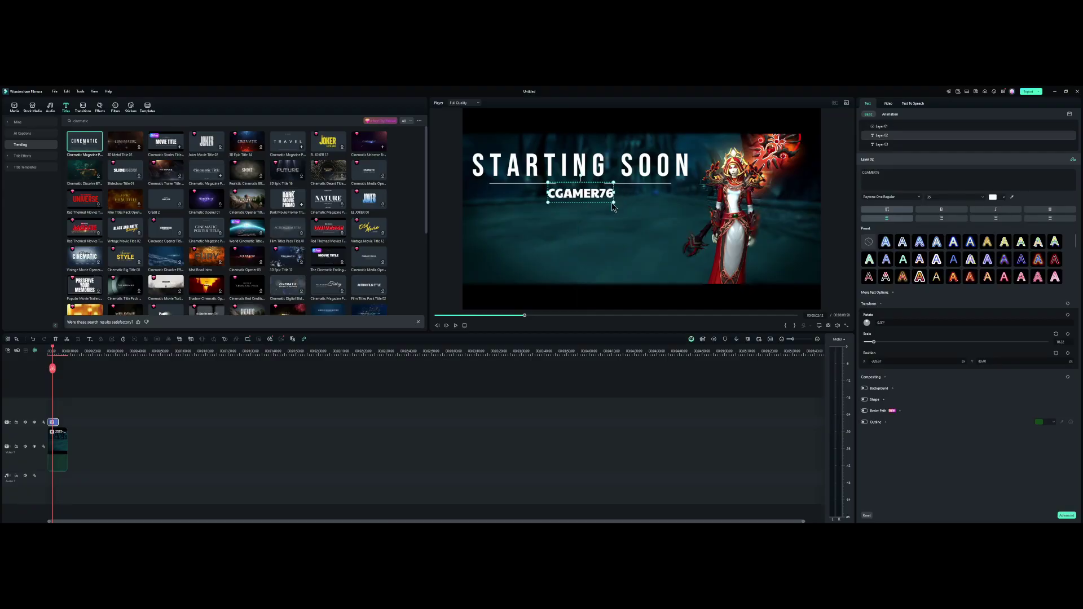
drag(615, 201, 589, 189)
click(591, 242)
key(space)
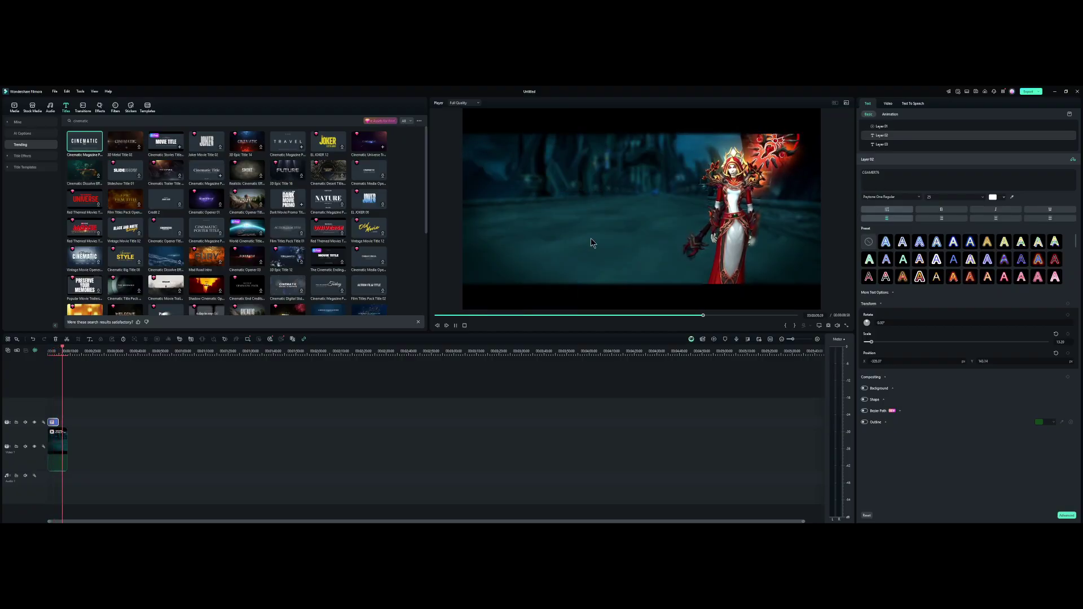
key(space)
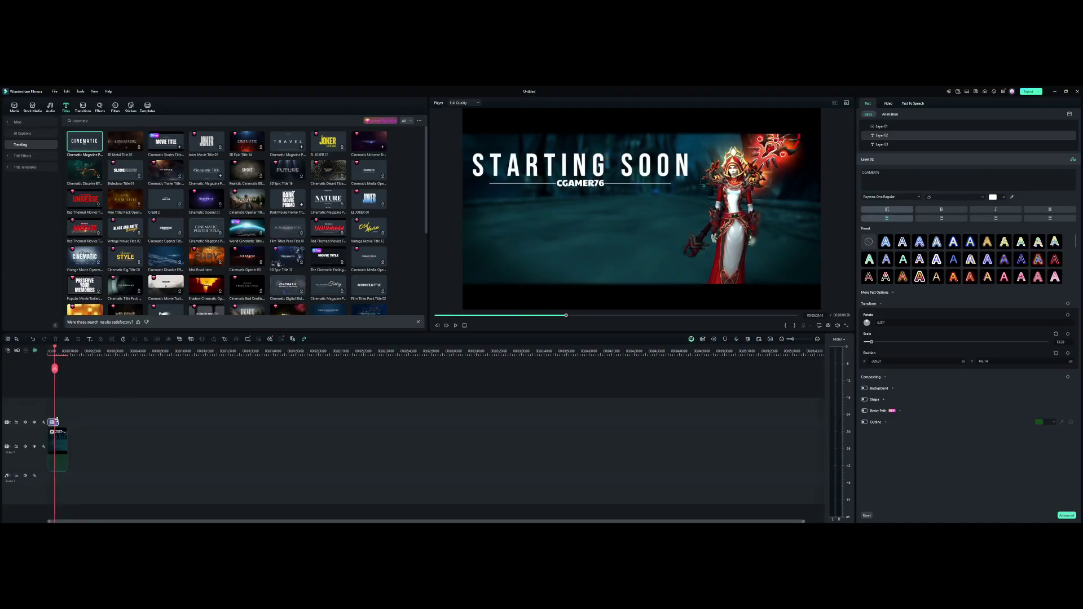
- Extend the title to the end of the video clip and play the result
drag(68, 438, 67, 439)
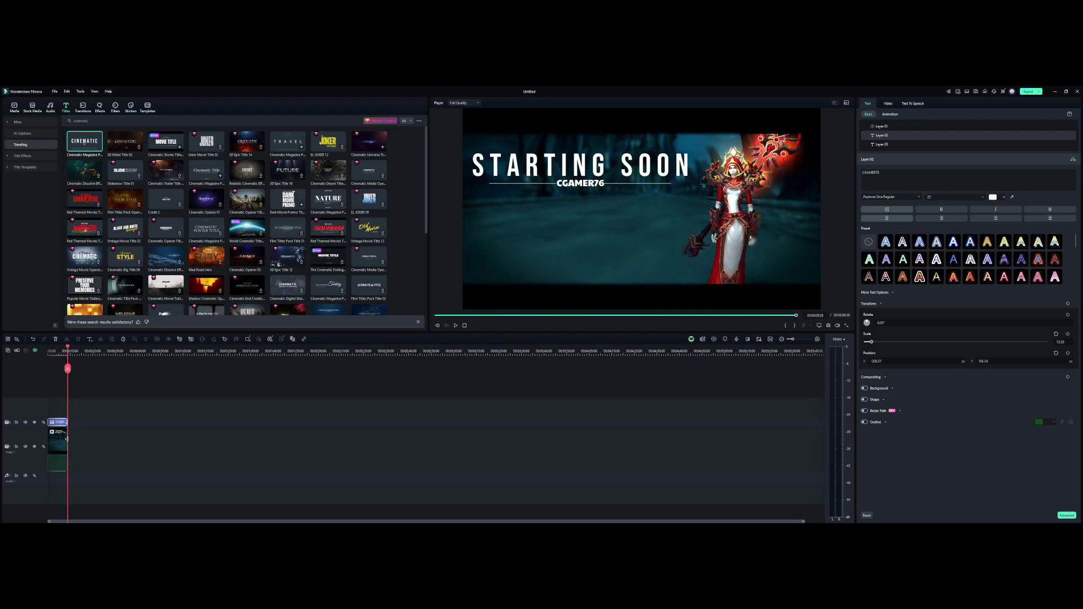
key(space)
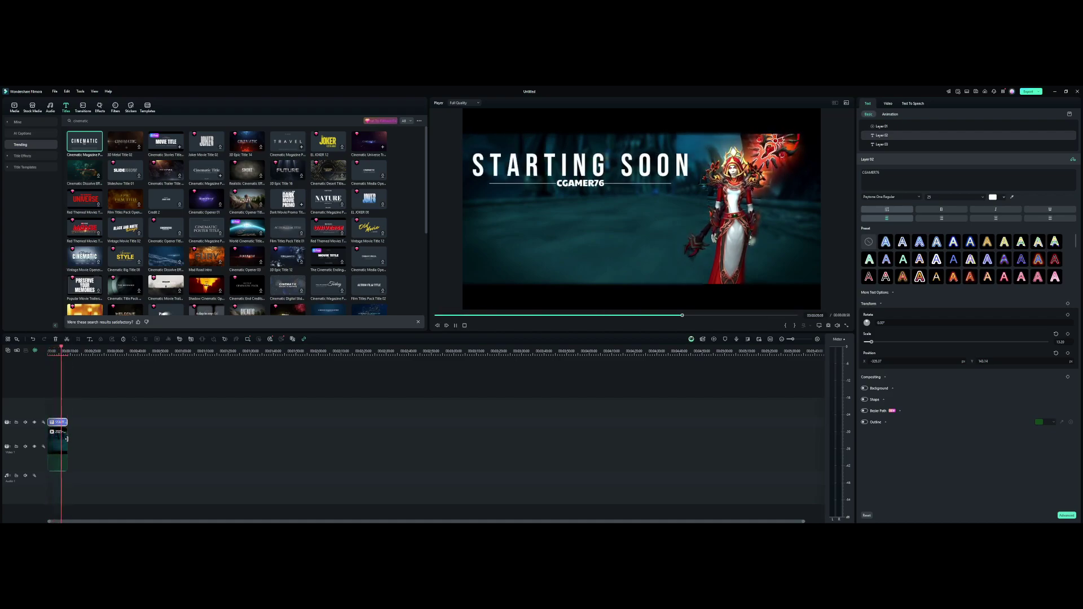
key(space)
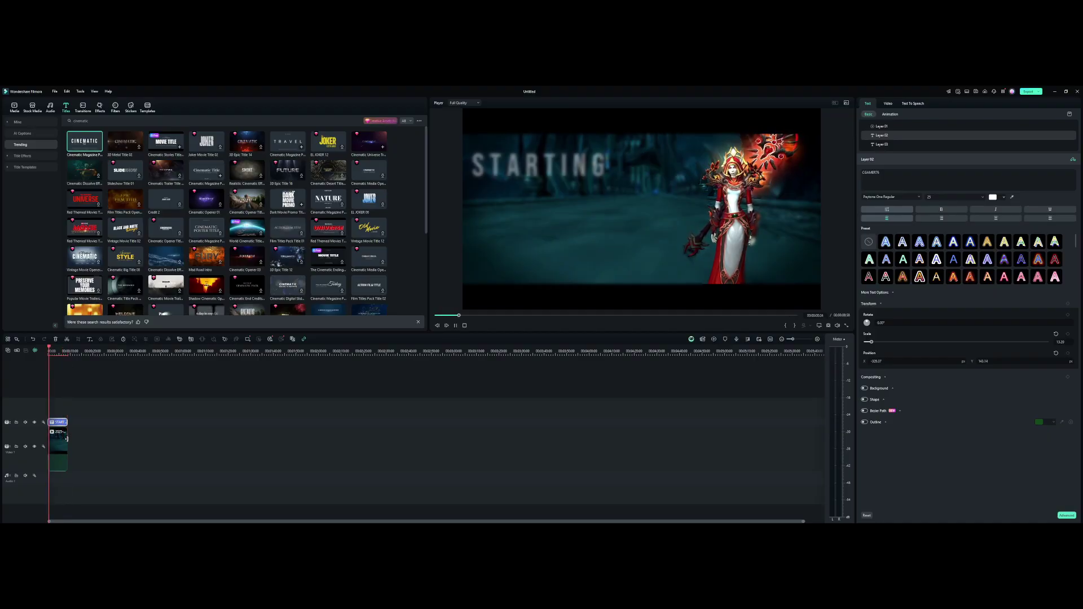